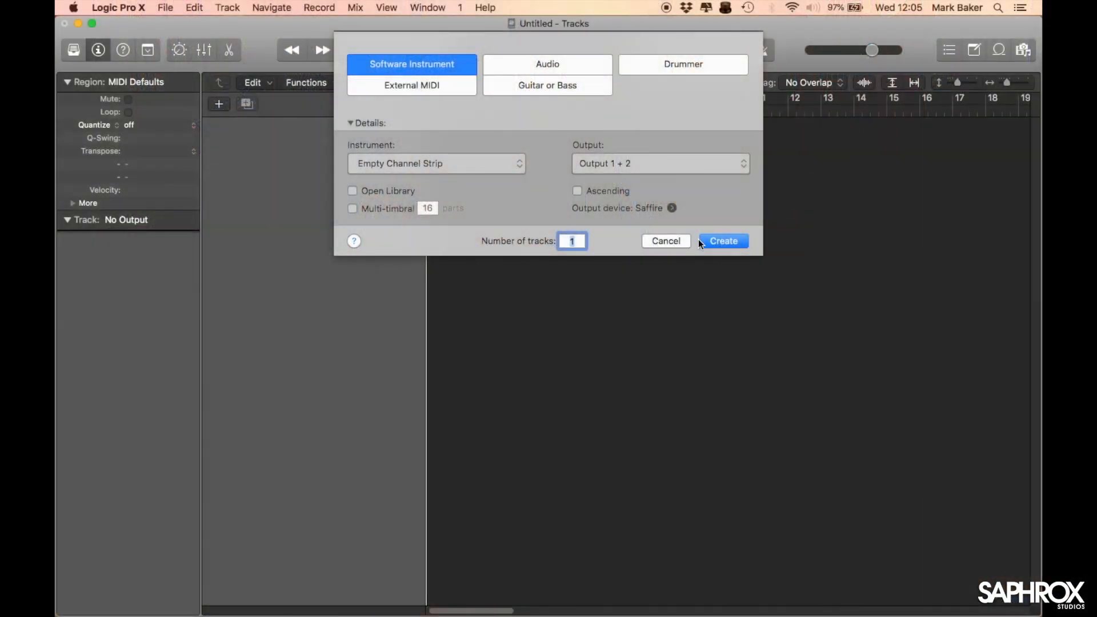
# Step: Create one software instrument track and load the SoCal+ producer drum kit onto it
pyautogui.click(708, 240)
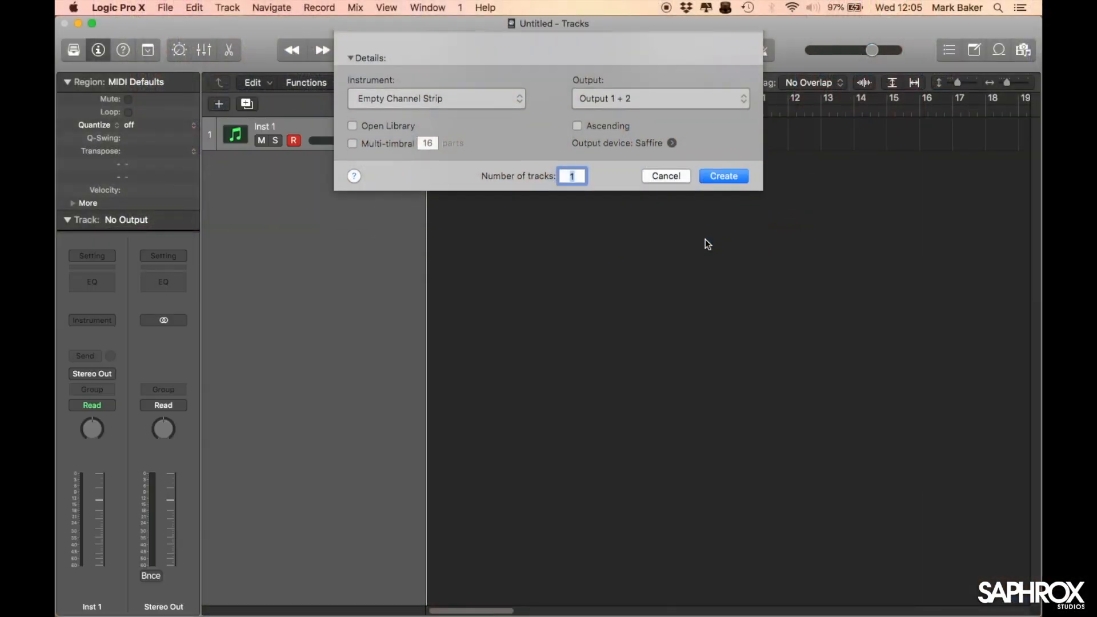
pyautogui.click(68, 219)
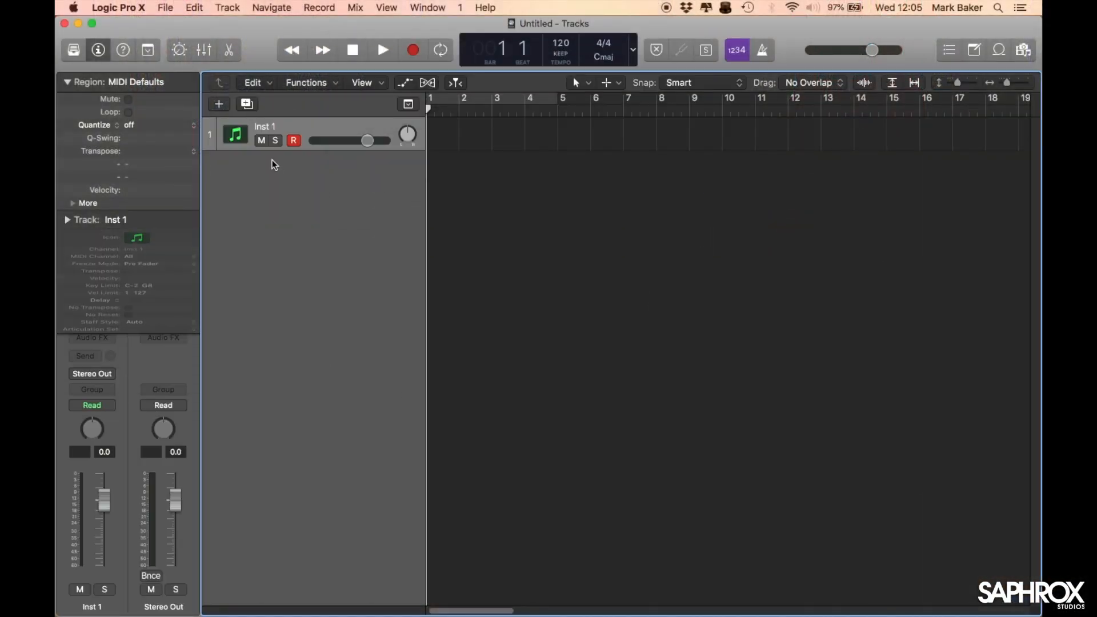
pyautogui.click(73, 50)
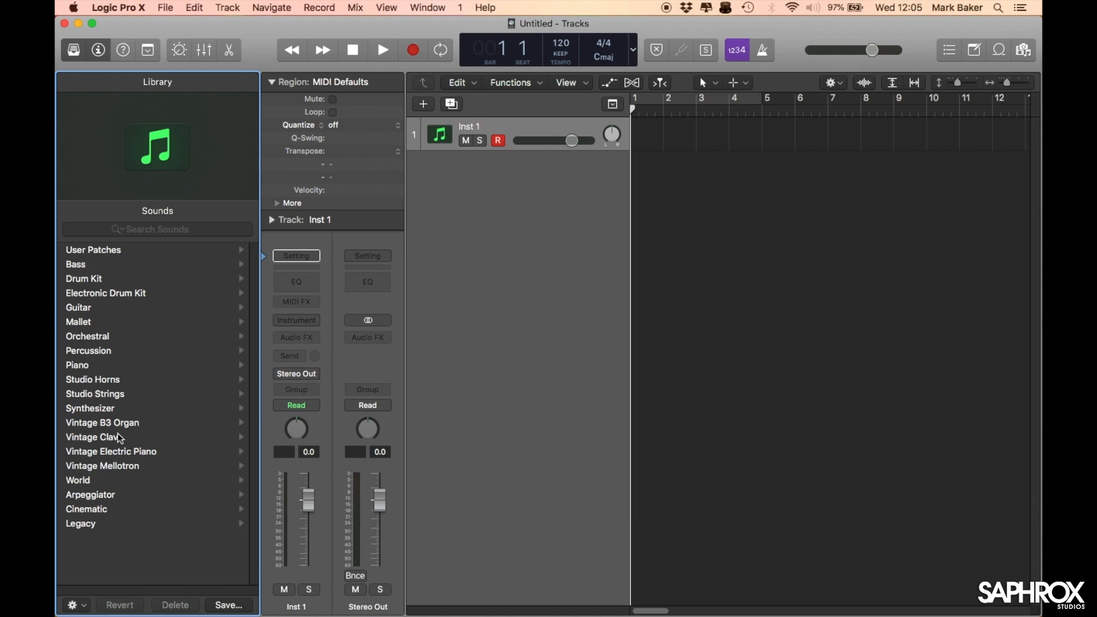
pyautogui.click(118, 280)
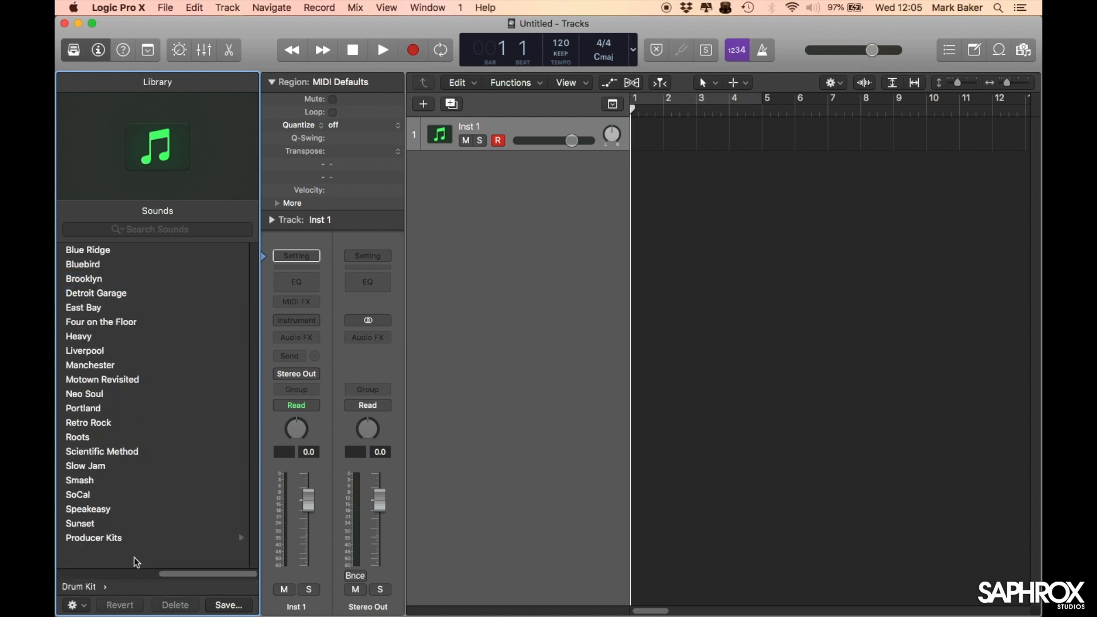
pyautogui.click(140, 540)
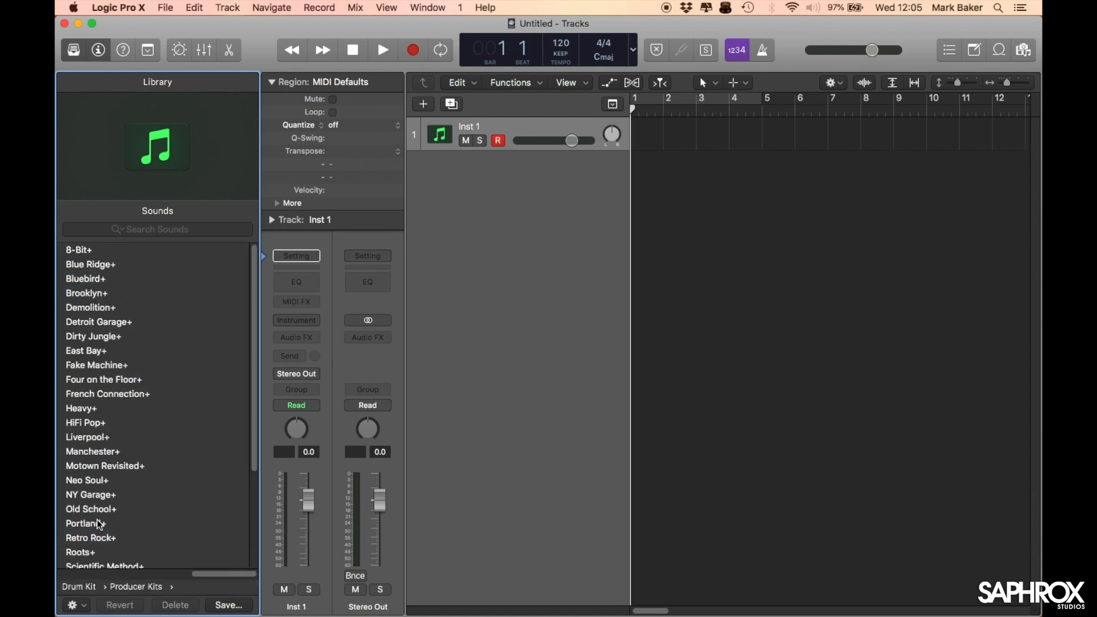
pyautogui.scroll(-3, 99, 525)
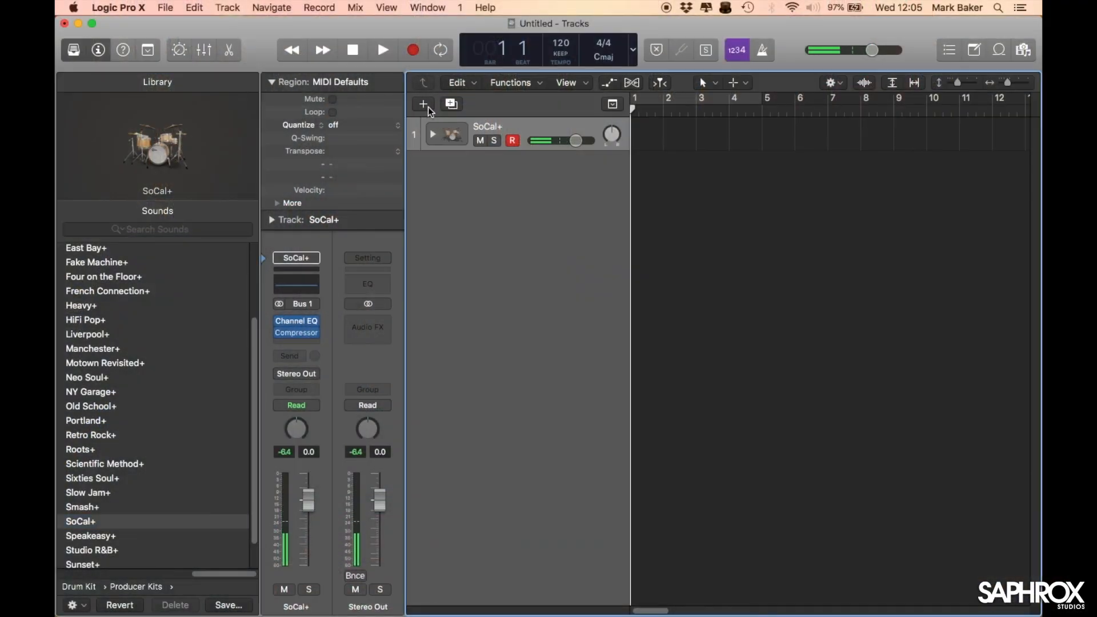
# Step: Add a second software instrument track and load the Thumb Bass patch onto it
pyautogui.click(425, 105)
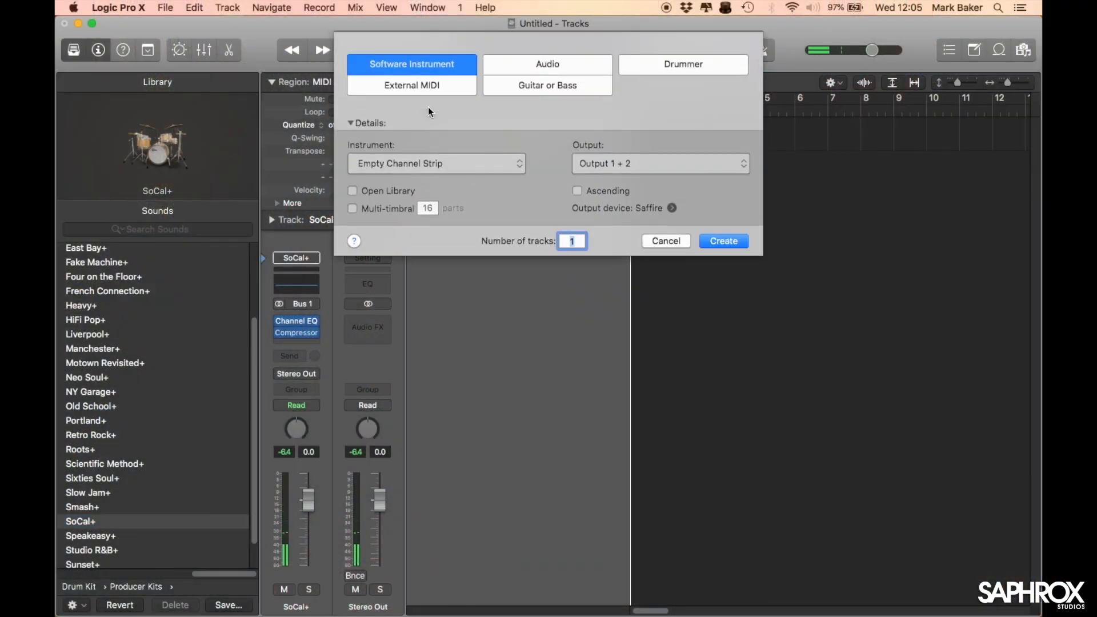
pyautogui.click(709, 244)
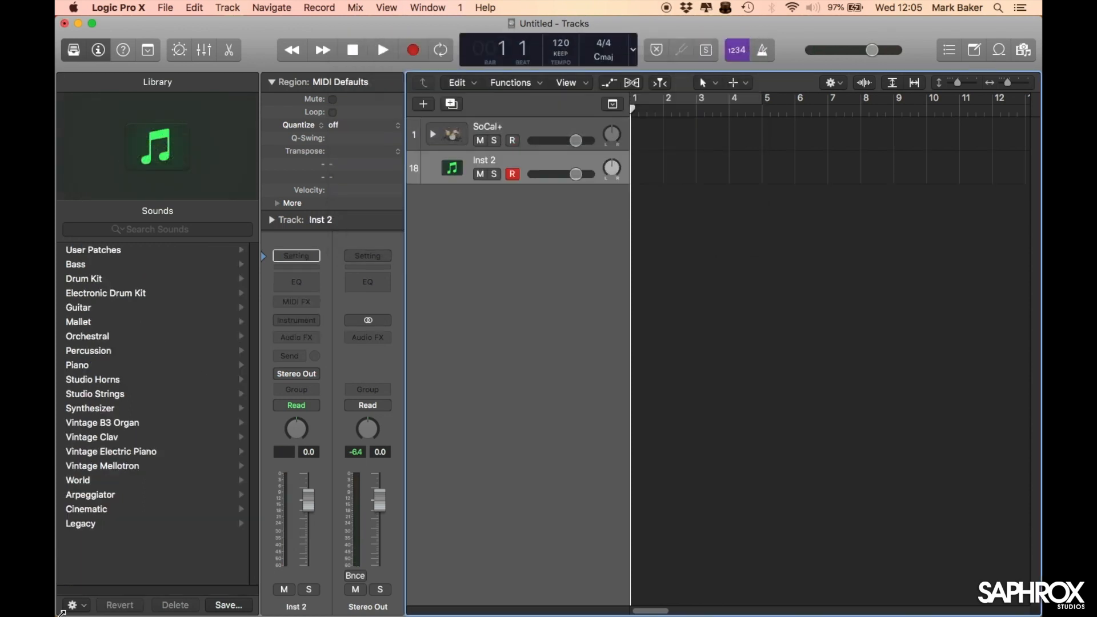
pyautogui.click(86, 264)
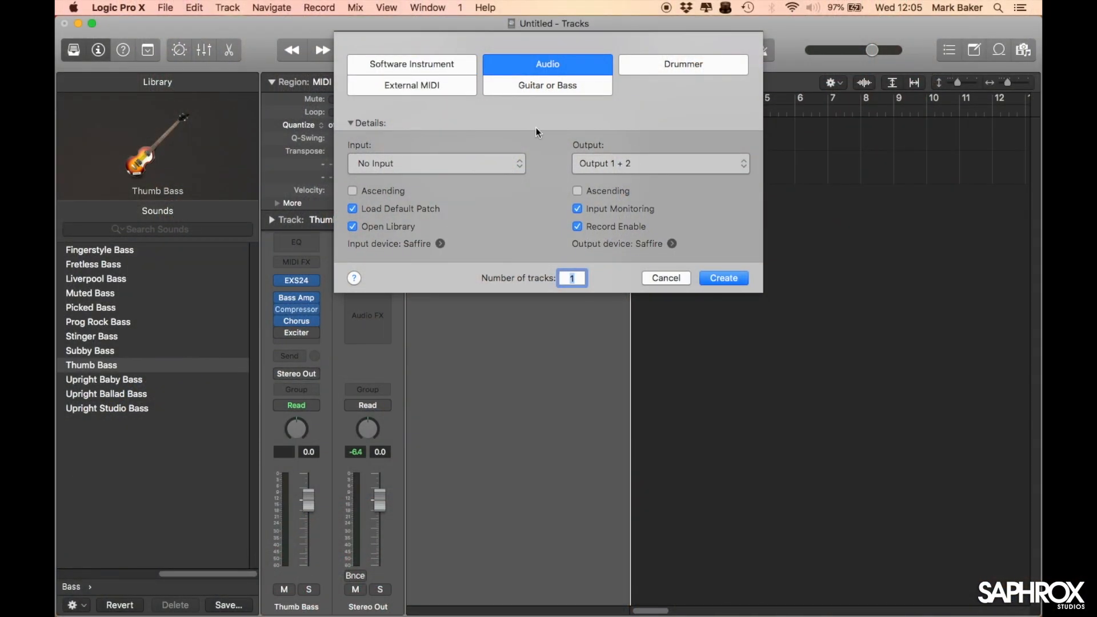
# Step: Create an audio track fed by Input 5 (XT Live L) and rename it Gtr
pyautogui.click(506, 161)
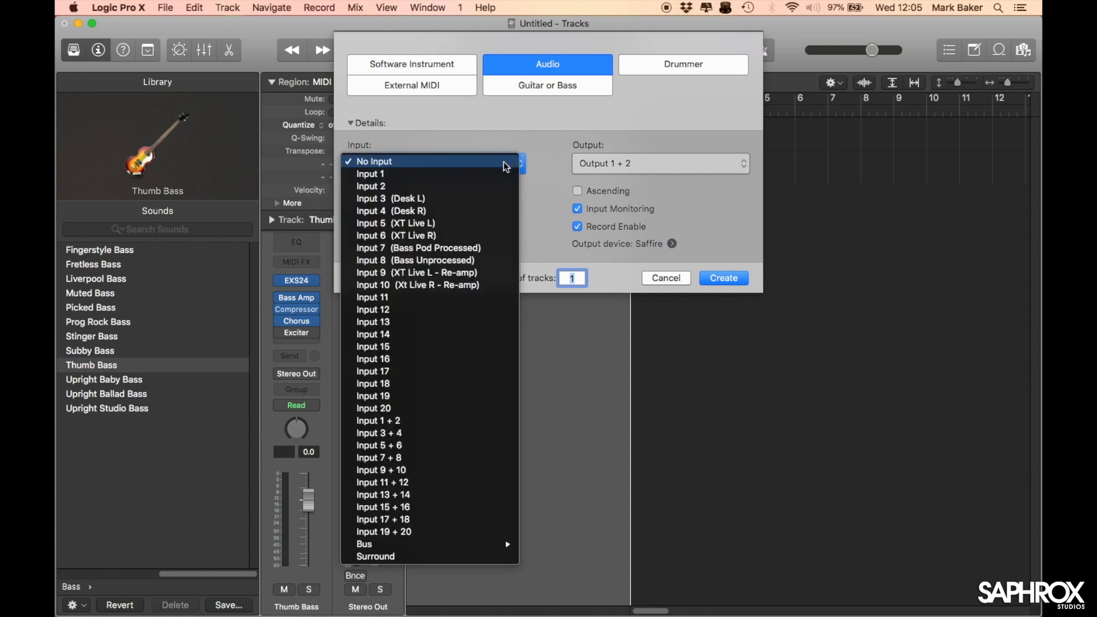
pyautogui.click(480, 224)
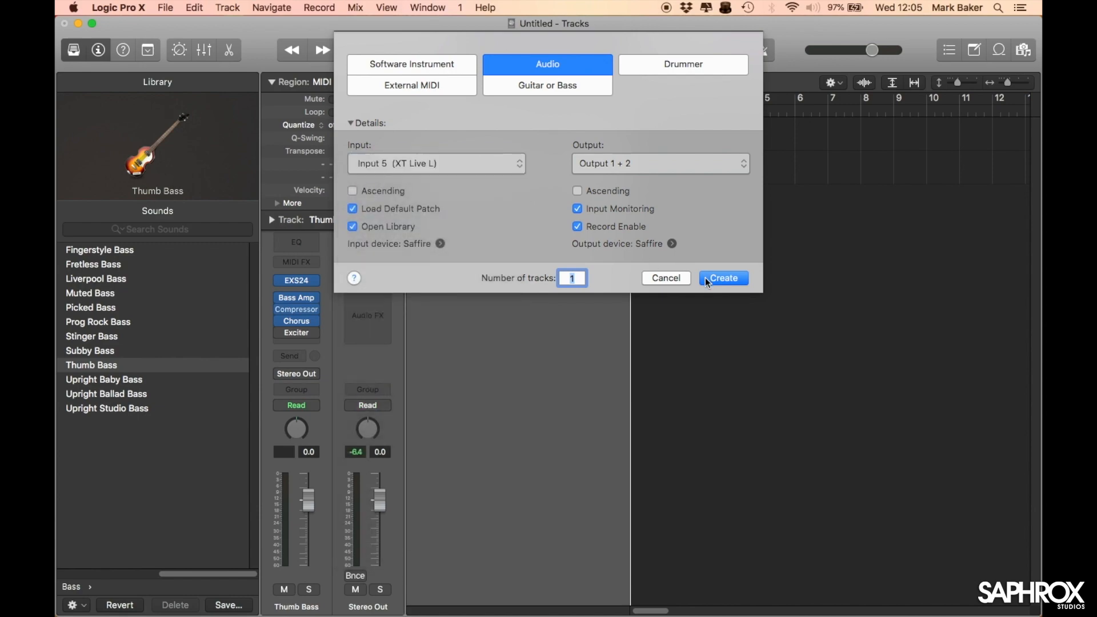
pyautogui.click(705, 278)
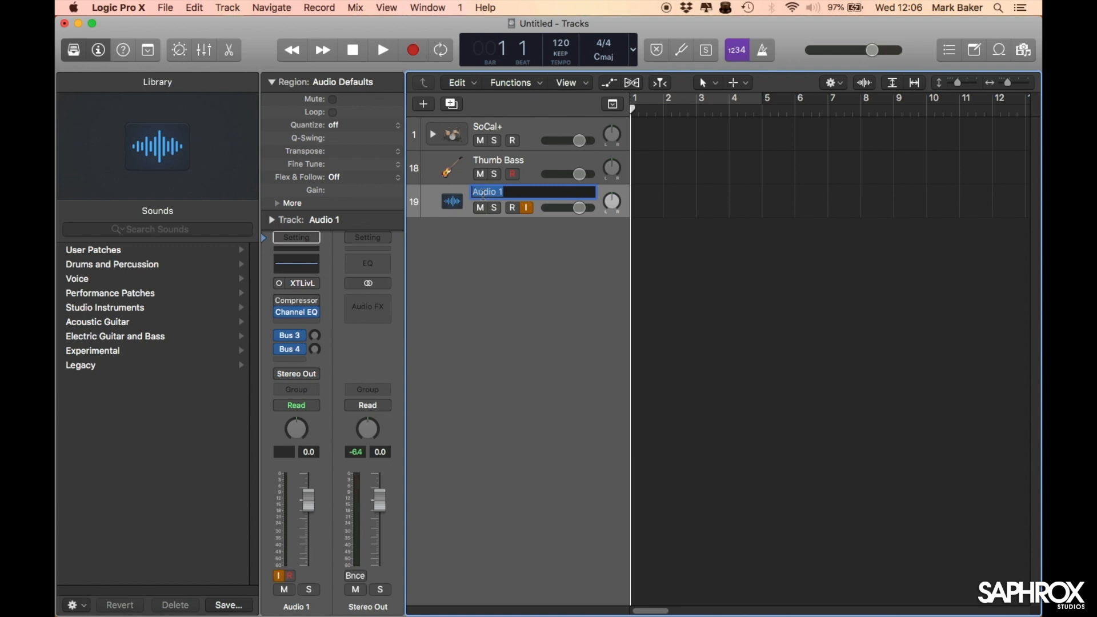
pyautogui.write('r')
pyautogui.press('Return')
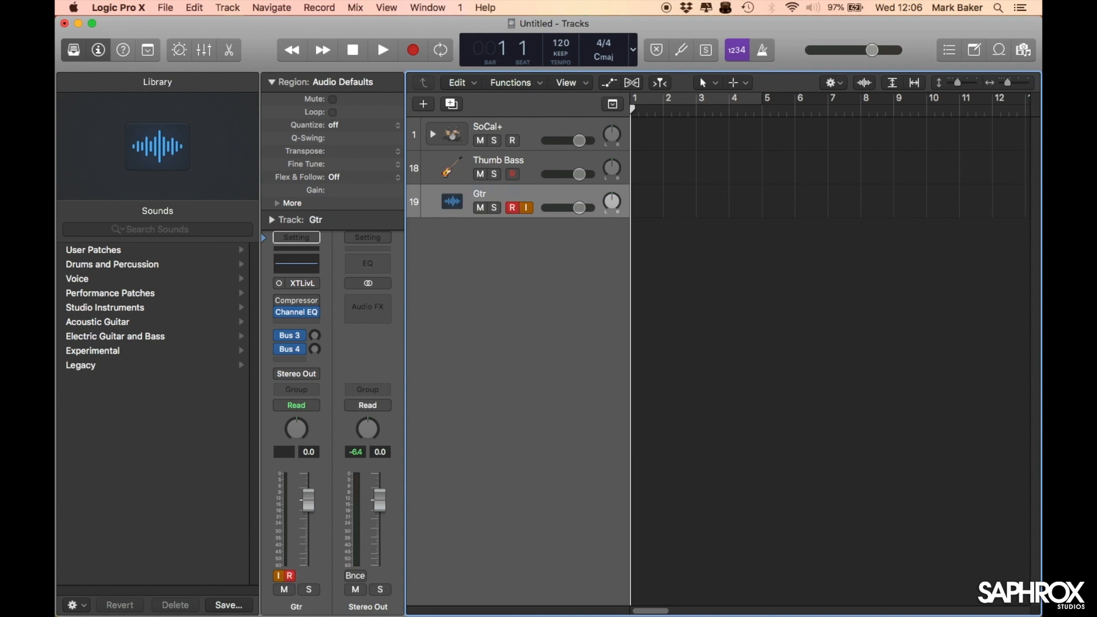
# Step: Duplicate the Gtr audio track three times
pyautogui.click(450, 104)
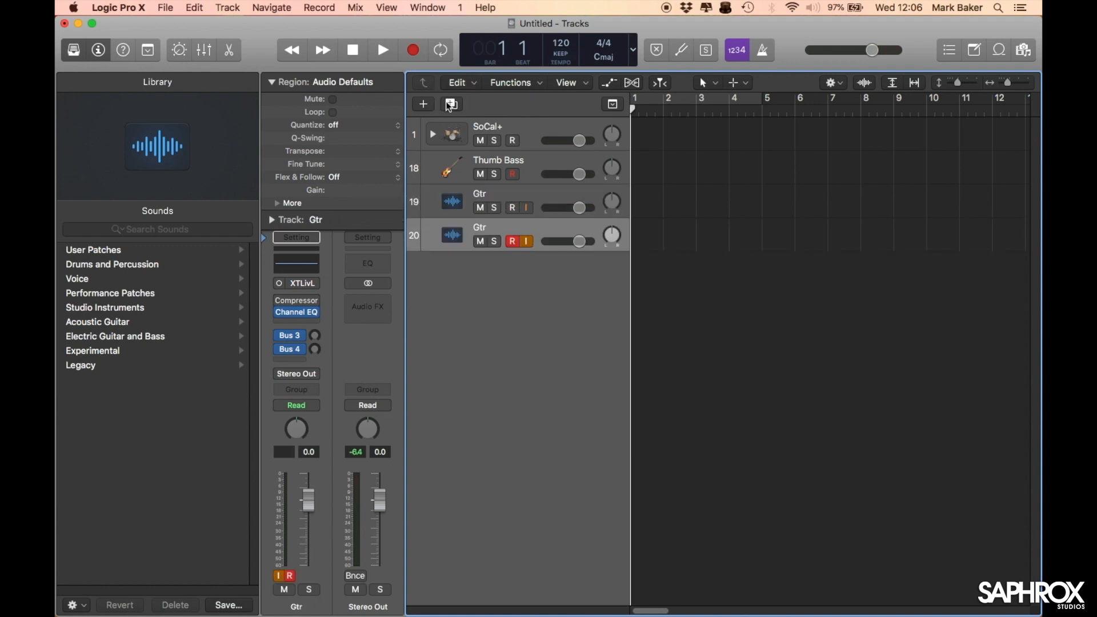
pyautogui.click(450, 104)
pyautogui.click(451, 104)
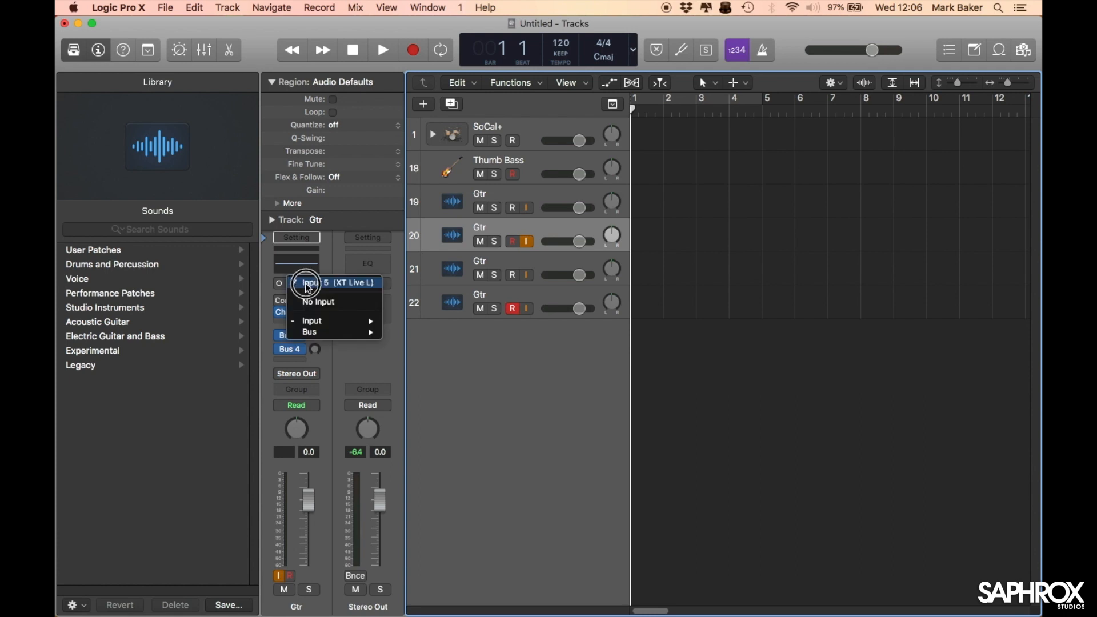
# Step: Set the input of track 20 to Input 3 (Desk L) and of track 21 to Input 4 (Desk R)
pyautogui.moveTo(310, 322)
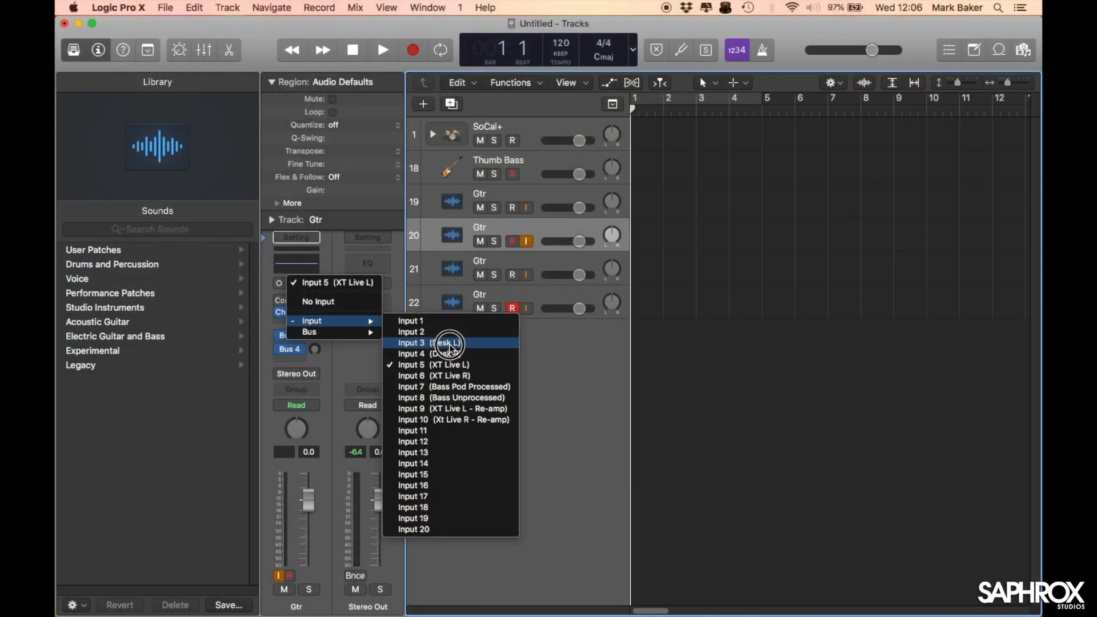
pyautogui.click(450, 343)
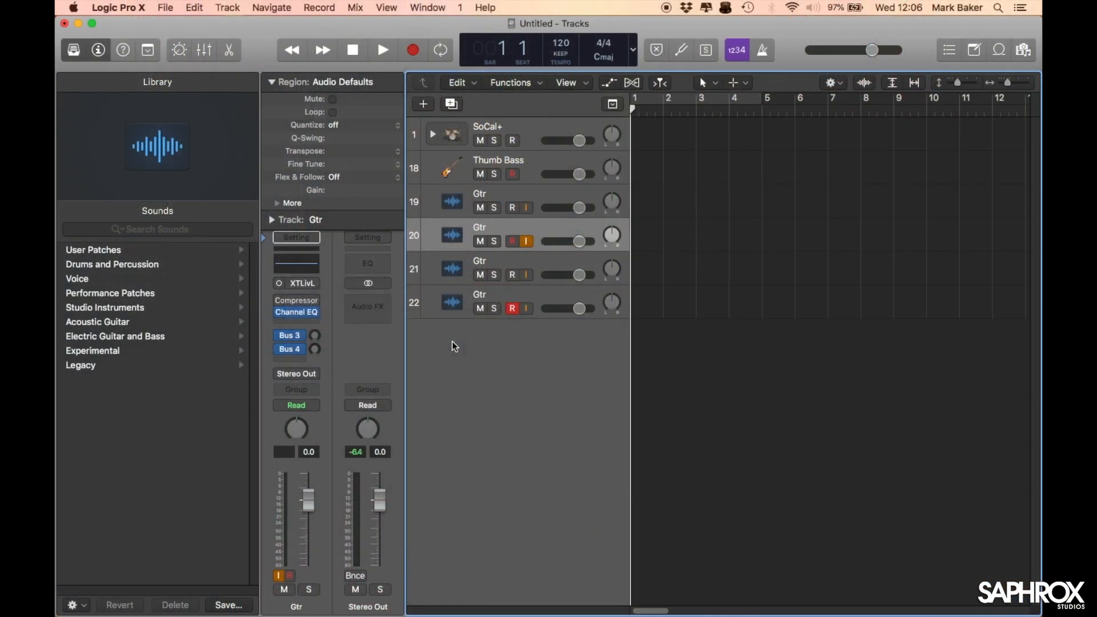
pyautogui.click(485, 266)
pyautogui.click(292, 283)
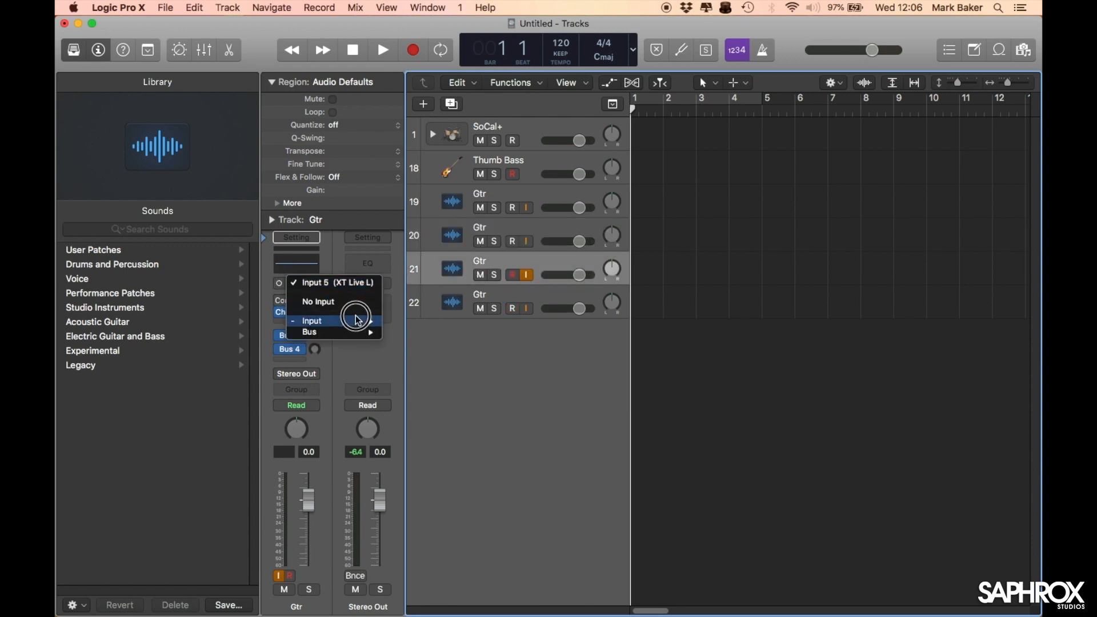
pyautogui.moveTo(359, 321)
pyautogui.click(440, 355)
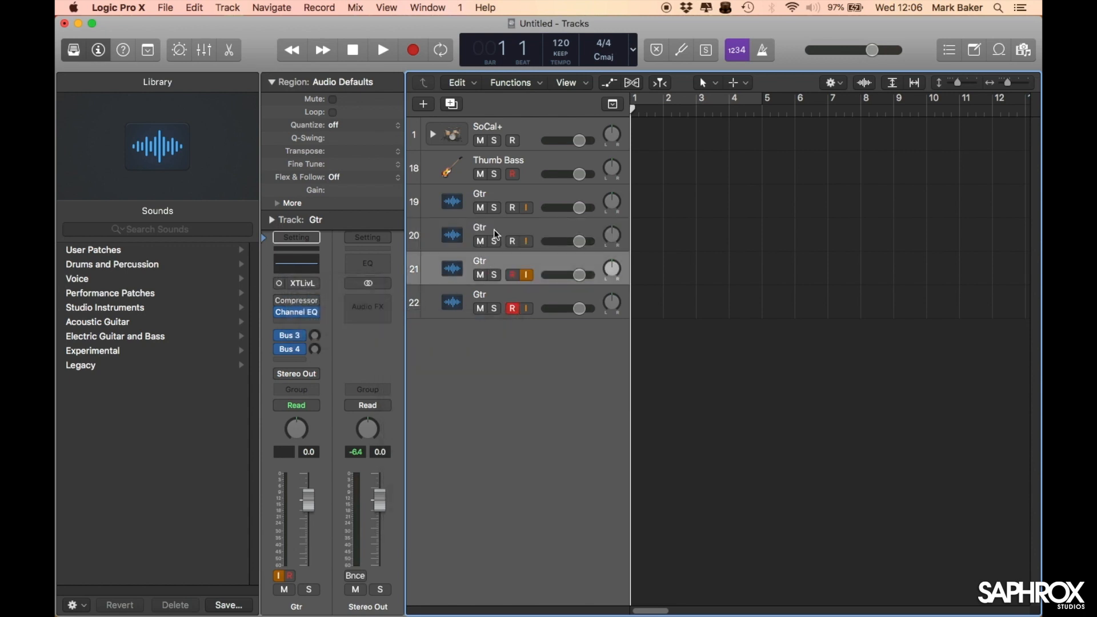
# Step: Rename the first guitar audio track, track 19, as Gtr 1
pyautogui.doubleClick(484, 196)
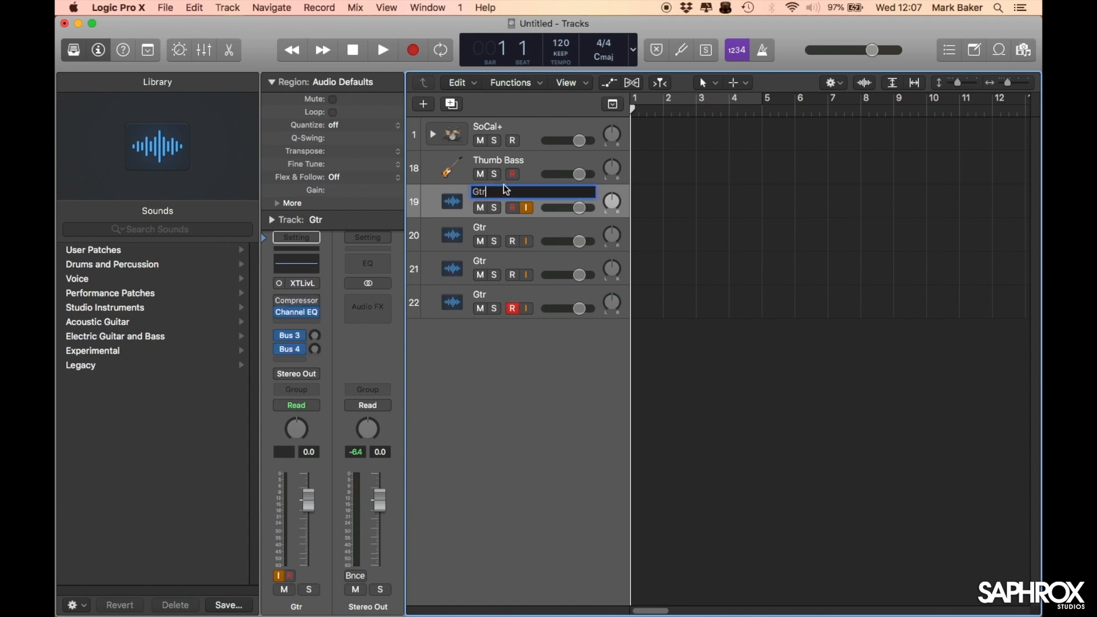
pyautogui.write('1')
pyautogui.press('Return')
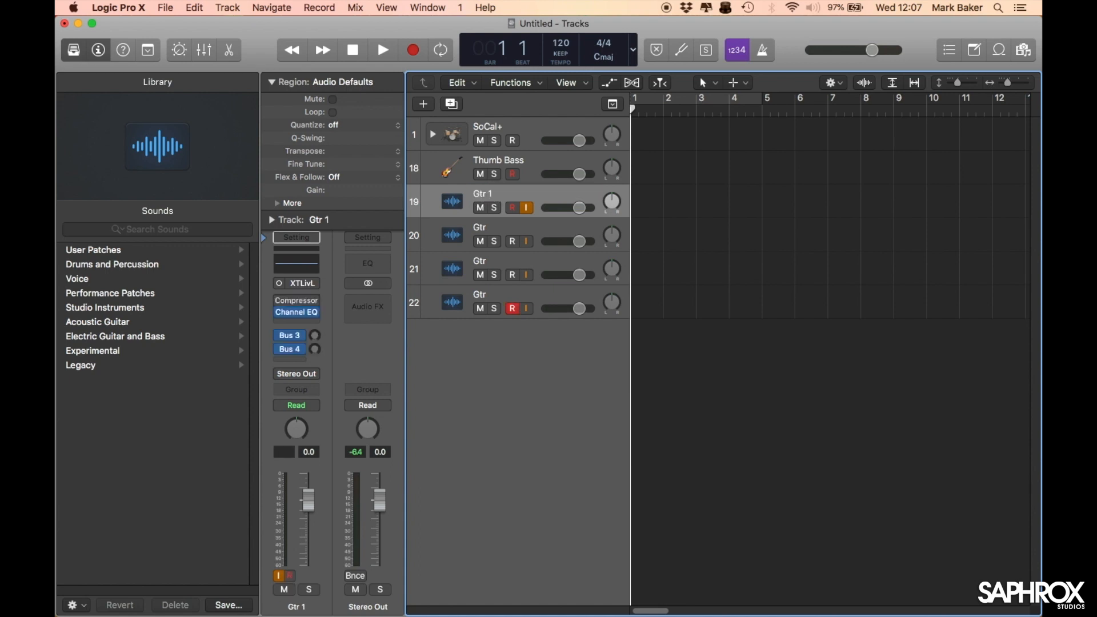
# Step: Rename track 20 as Desk L and track 21 as Desk R
pyautogui.doubleClick(479, 227)
pyautogui.write('Desk ')
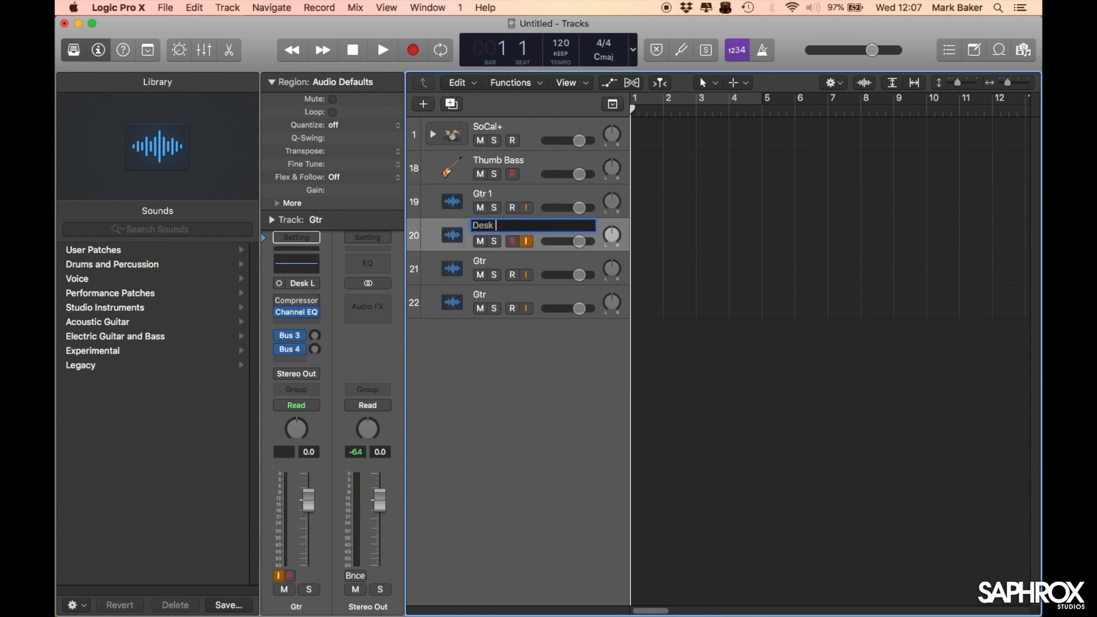
pyautogui.write('L')
pyautogui.press('Return')
pyautogui.doubleClick(480, 261)
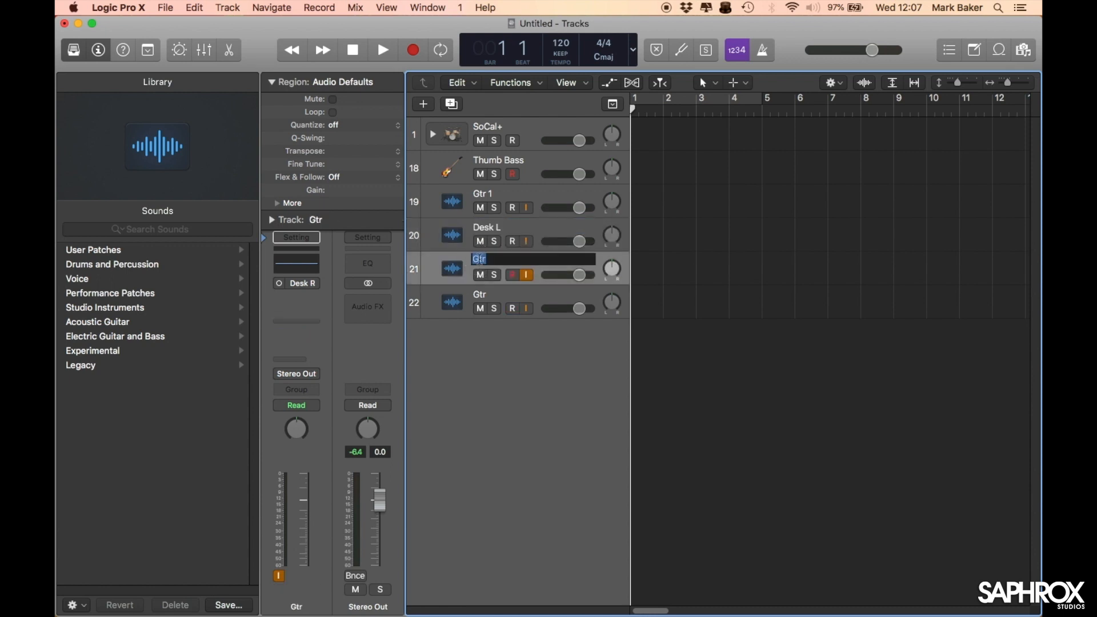
pyautogui.press('Return')
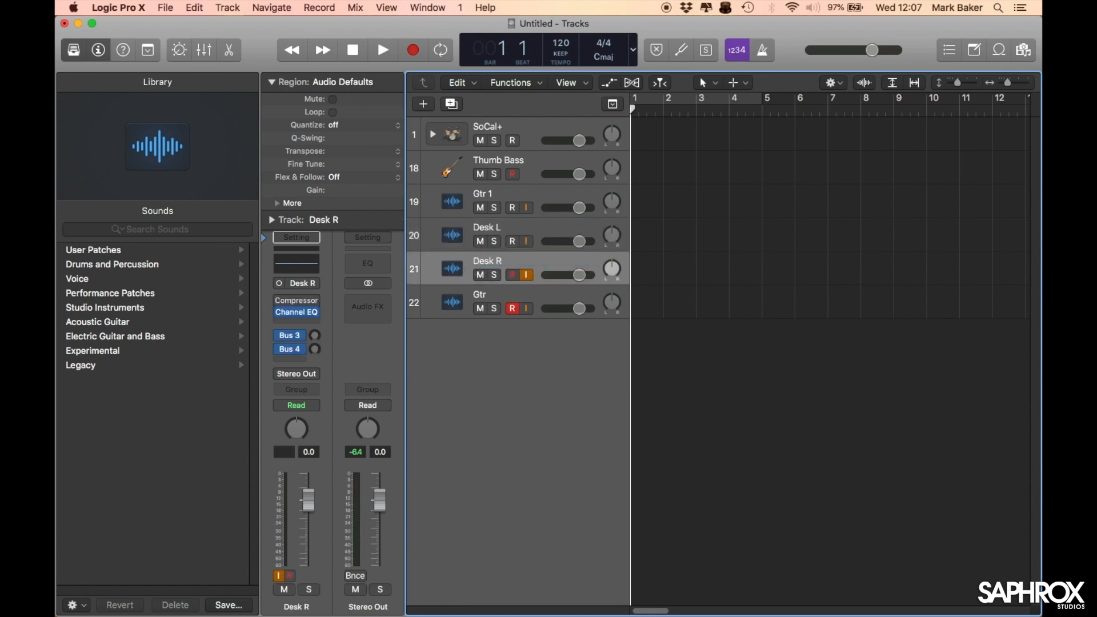
# Step: Rename the last audio track, track 22, as Vox and set its input to Input 1
pyautogui.click(492, 296)
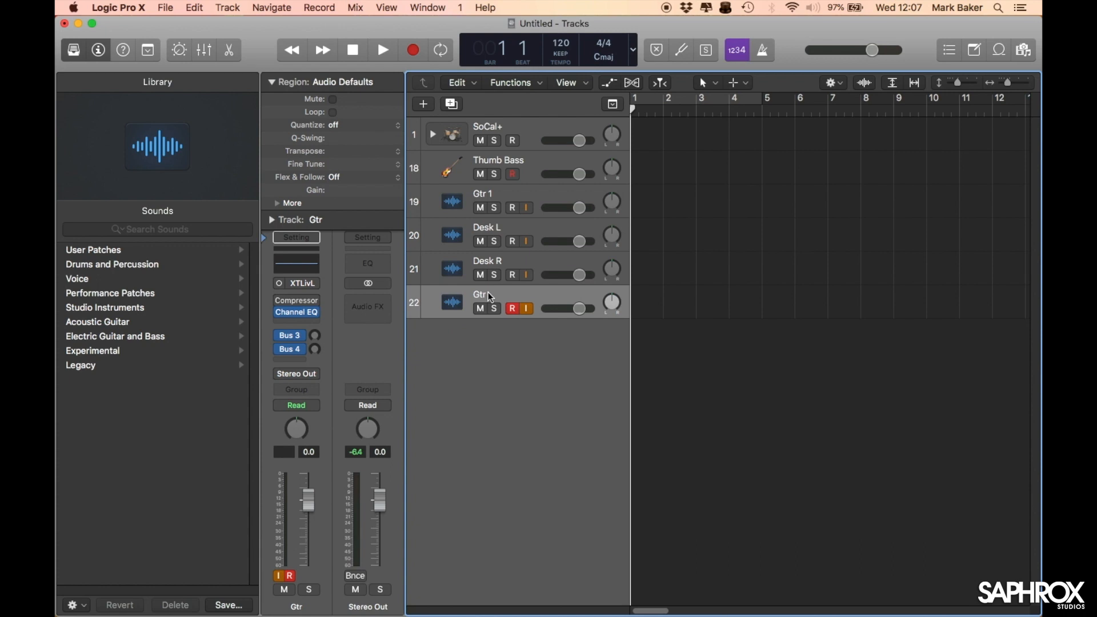
pyautogui.doubleClick(485, 295)
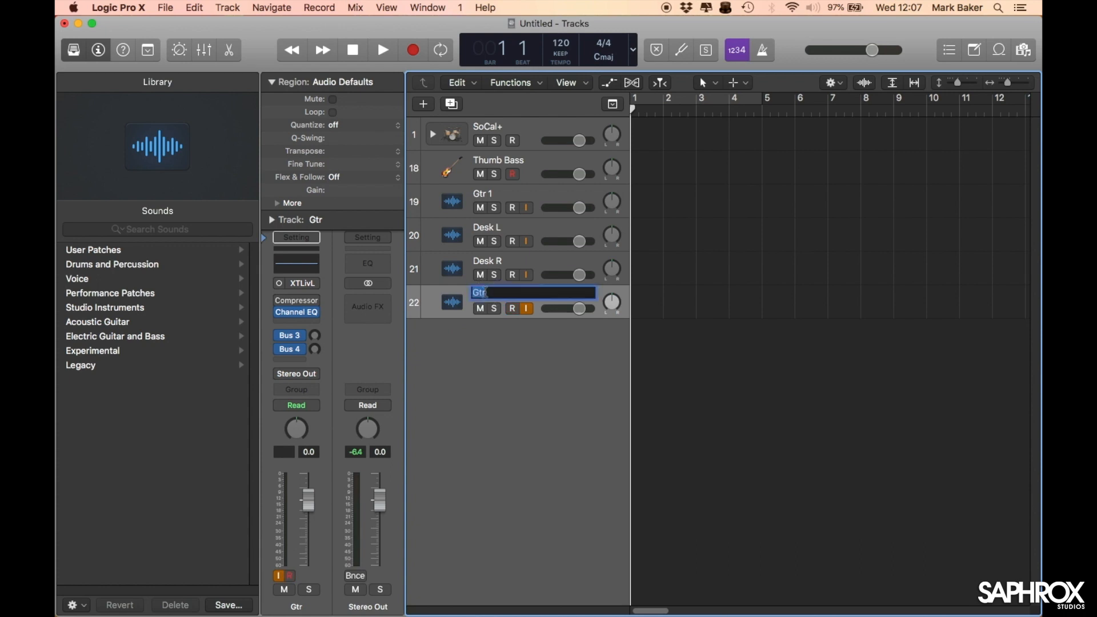
pyautogui.write('Vox')
pyautogui.press('Return')
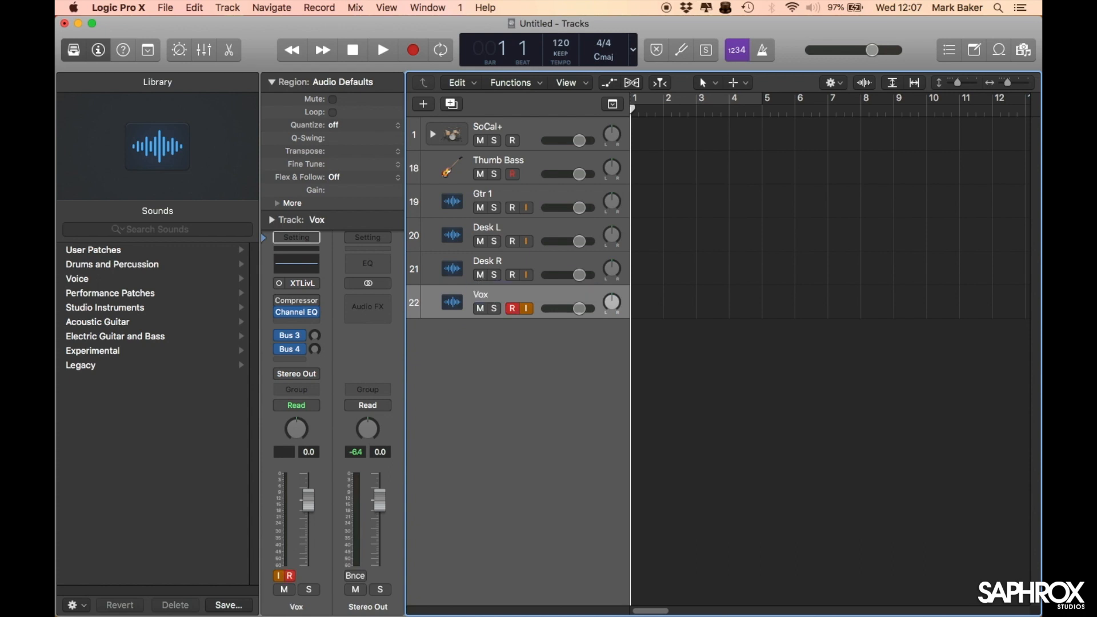
pyautogui.click(314, 288)
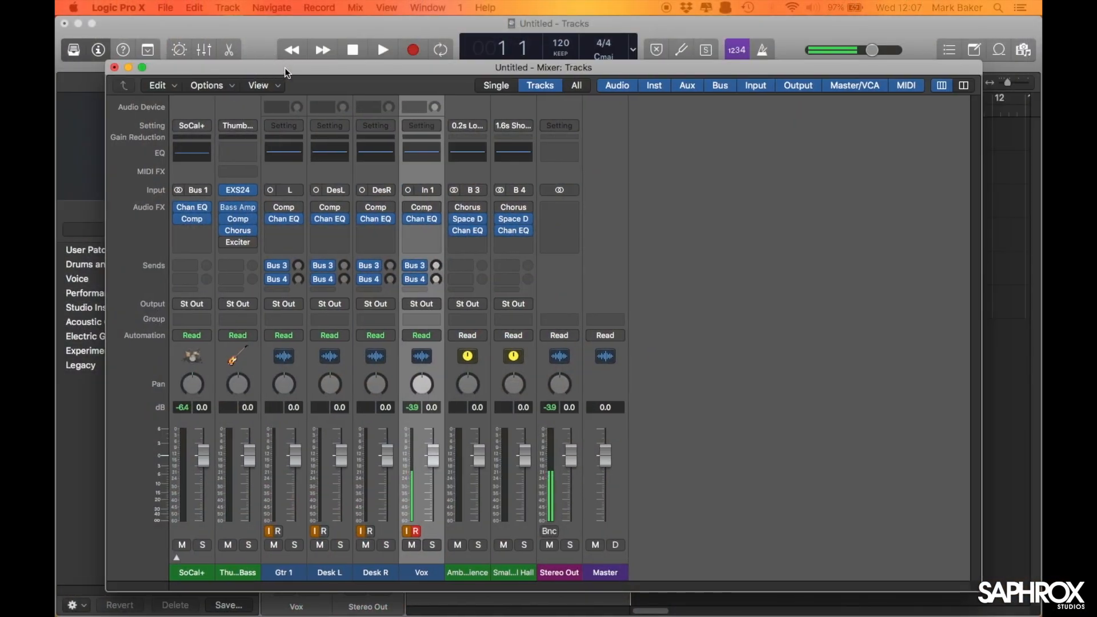
# Step: Create a new auxiliary channel strip in the enlarged mixer and set its input to Bus 5
pyautogui.doubleClick(286, 69)
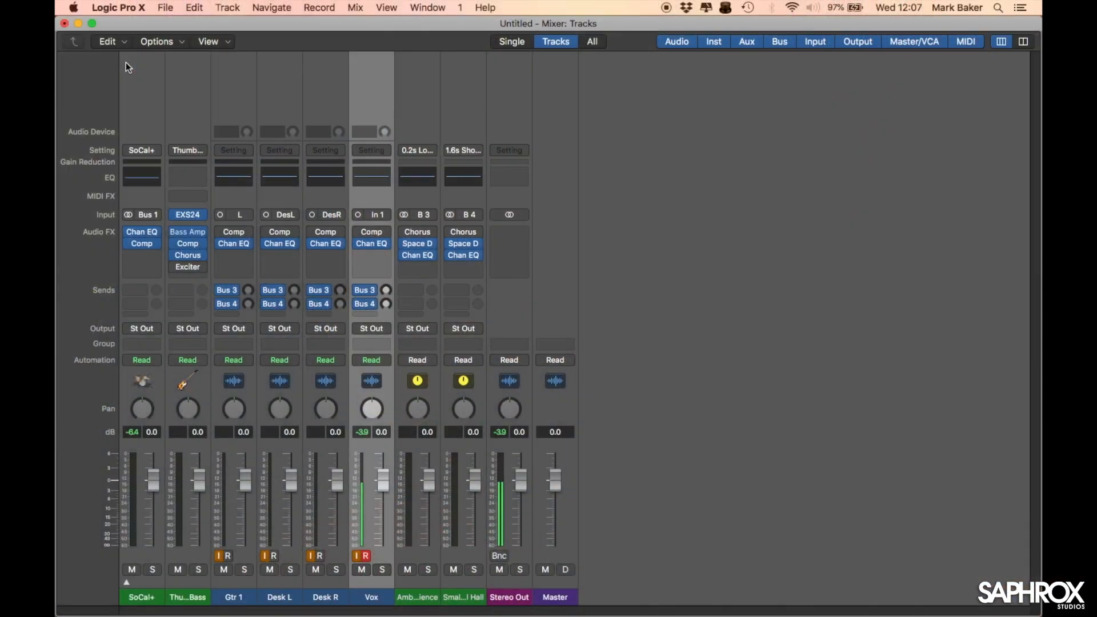
pyautogui.click(156, 41)
pyautogui.click(154, 56)
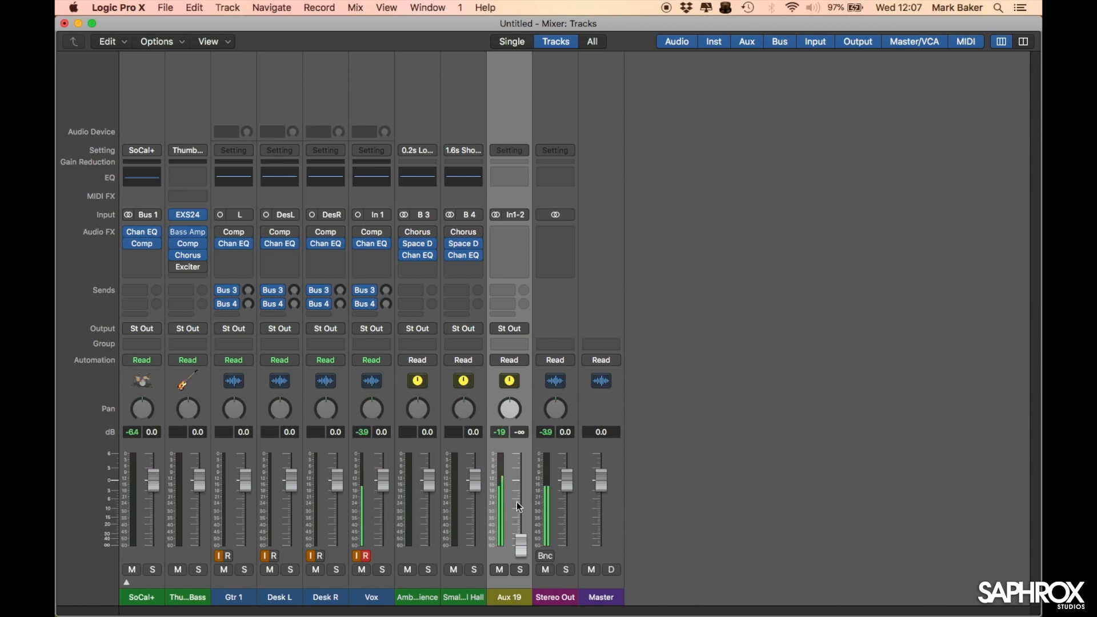
pyautogui.click(521, 220)
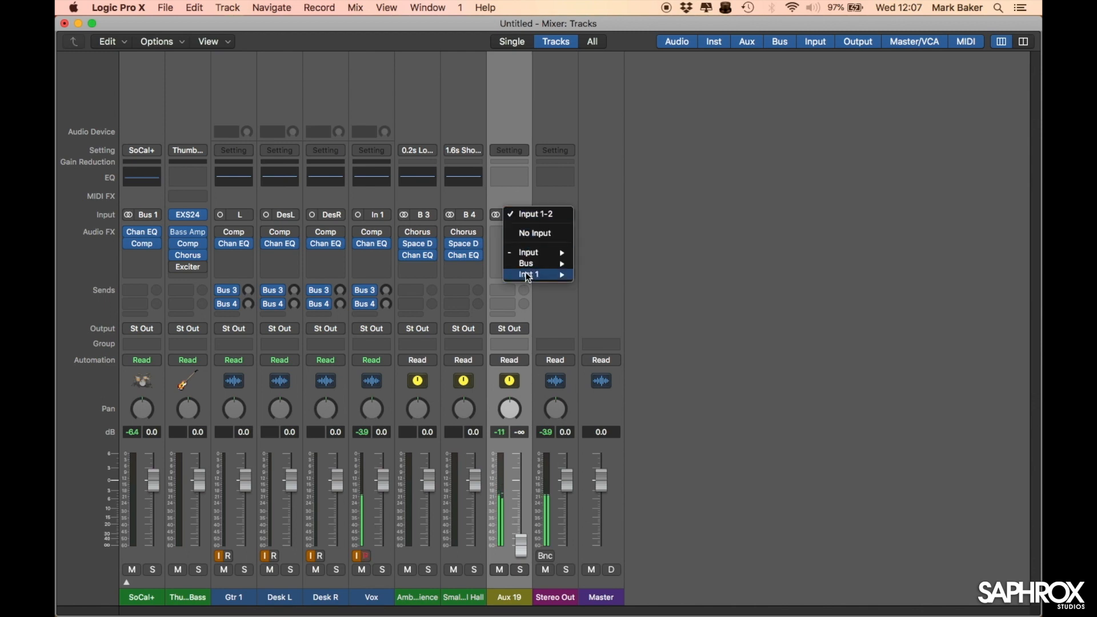
pyautogui.moveTo(528, 267)
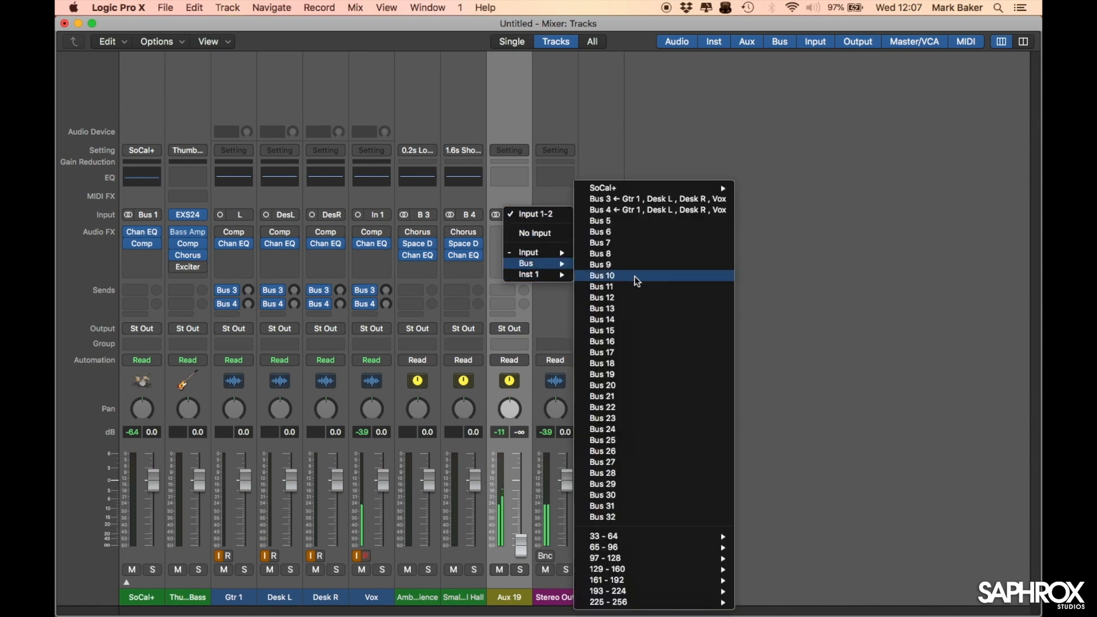
pyautogui.click(642, 219)
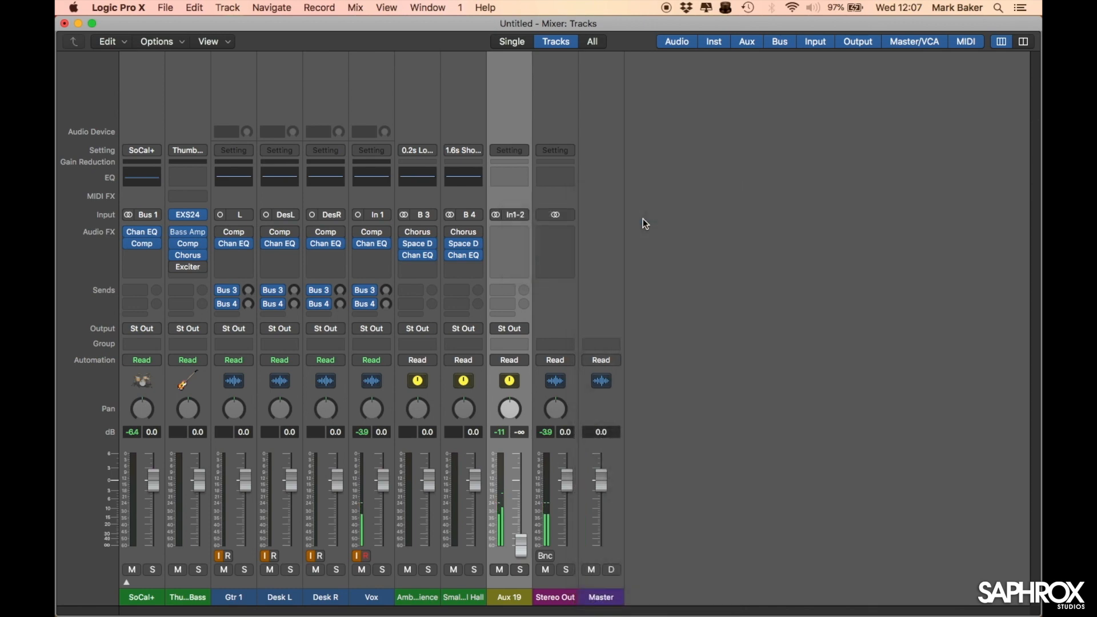
# Step: Insert a Stereo Delay plug-in on the Bus 5 auxiliary channel and raise the channel's fader to about 0.4 dB
pyautogui.click(520, 233)
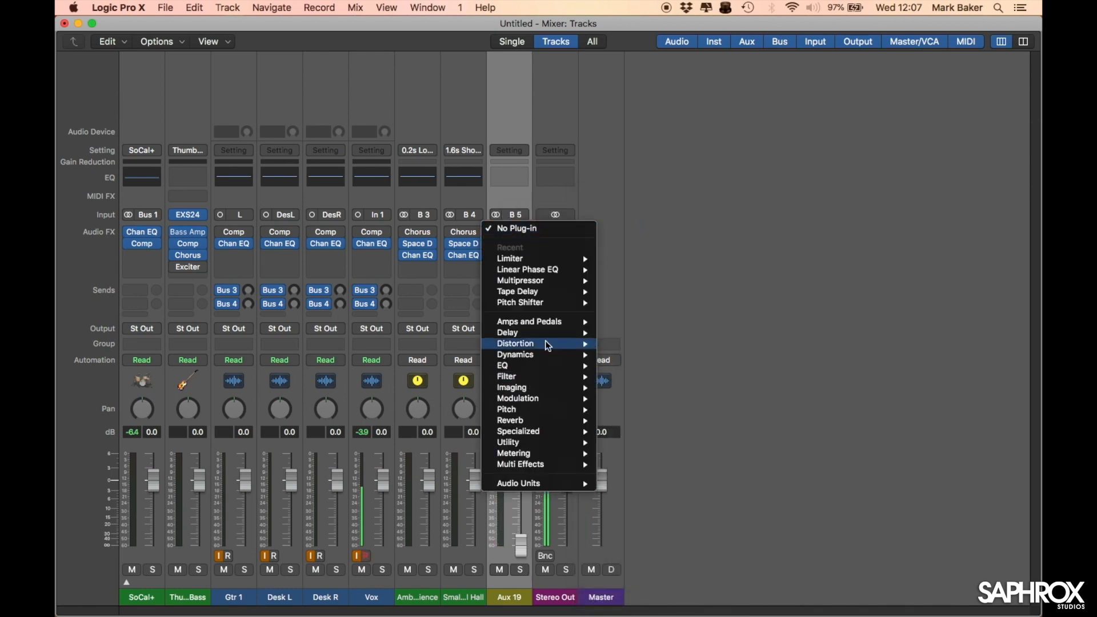
pyautogui.moveTo(547, 333)
pyautogui.moveTo(623, 337)
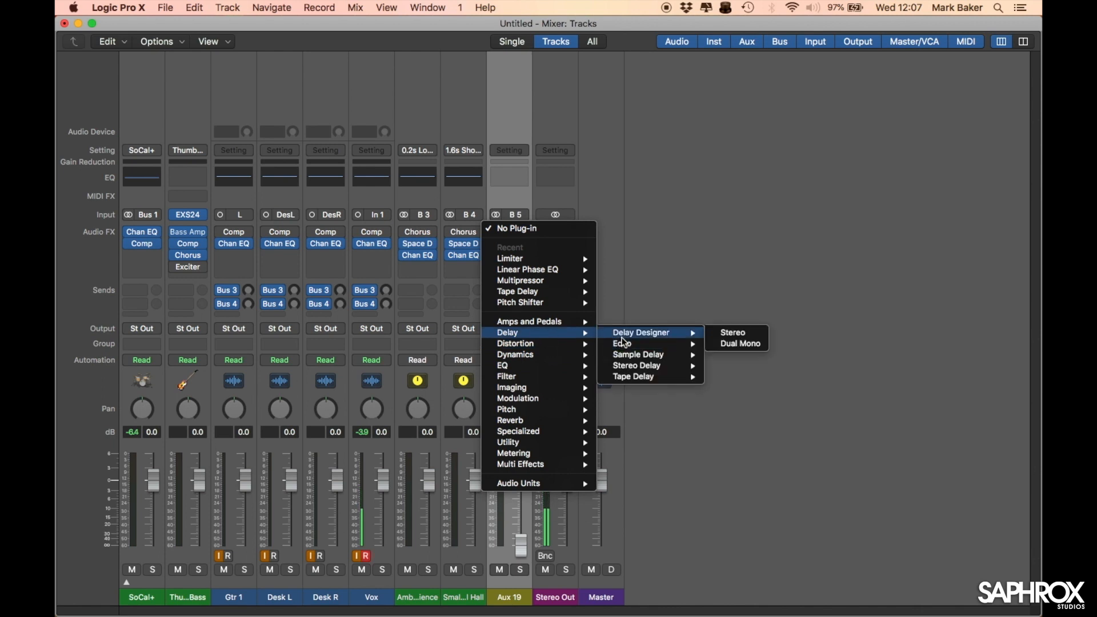
pyautogui.moveTo(626, 370)
pyautogui.click(732, 377)
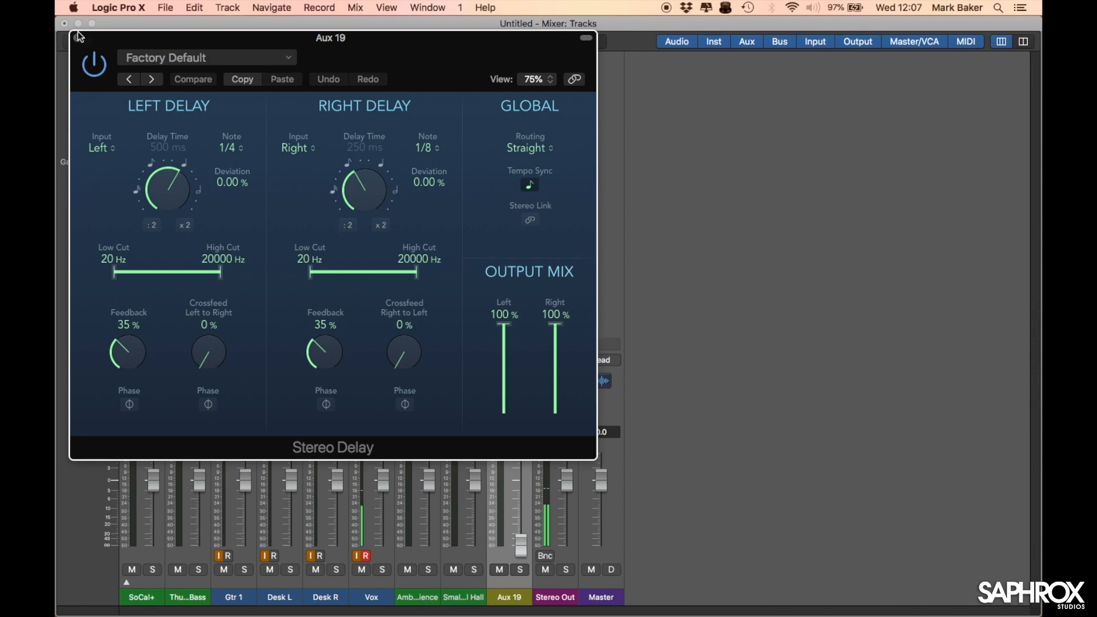
pyautogui.click(78, 38)
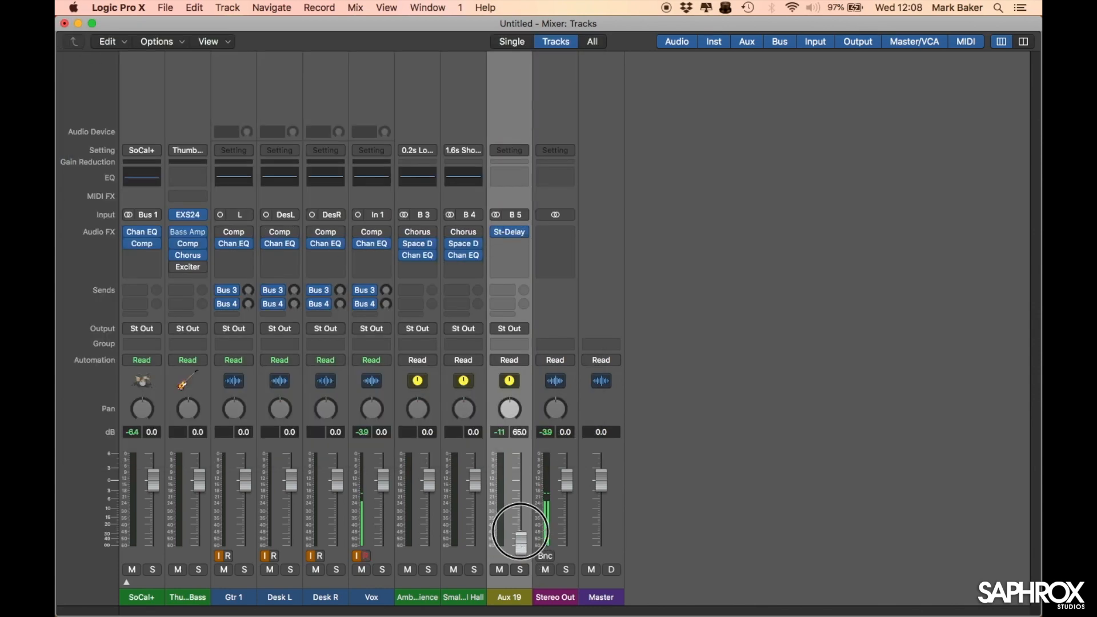
pyautogui.moveTo(519, 532); pyautogui.dragTo(522, 425)
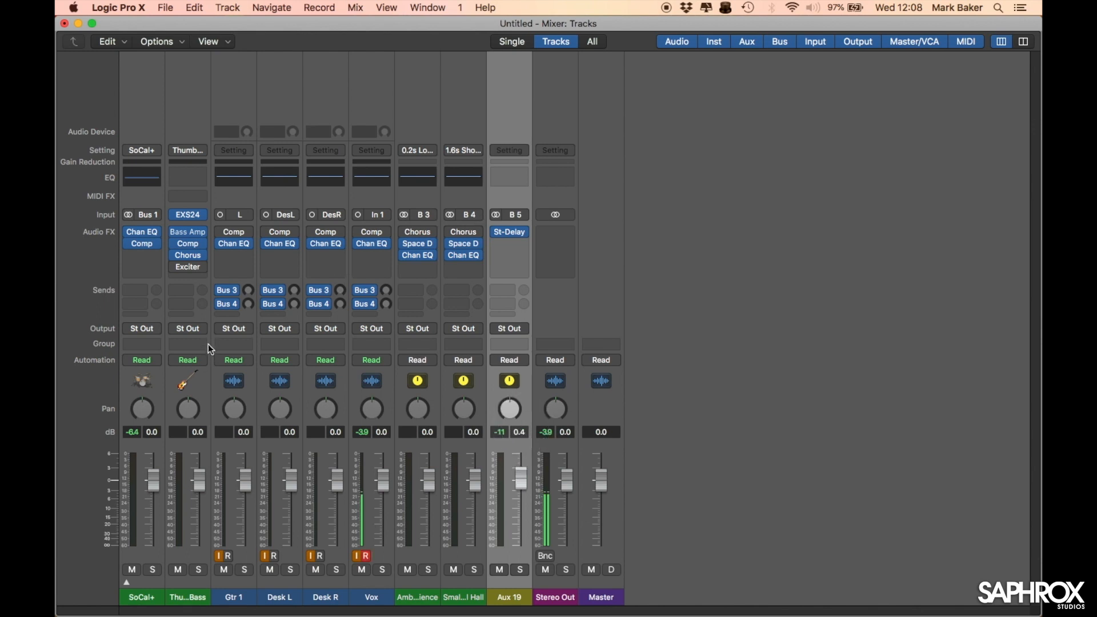
# Step: Add a Bus 5 send to the Gtr 1 channel and rename the Bus 5 auxiliary channel as Delay
pyautogui.click(231, 315)
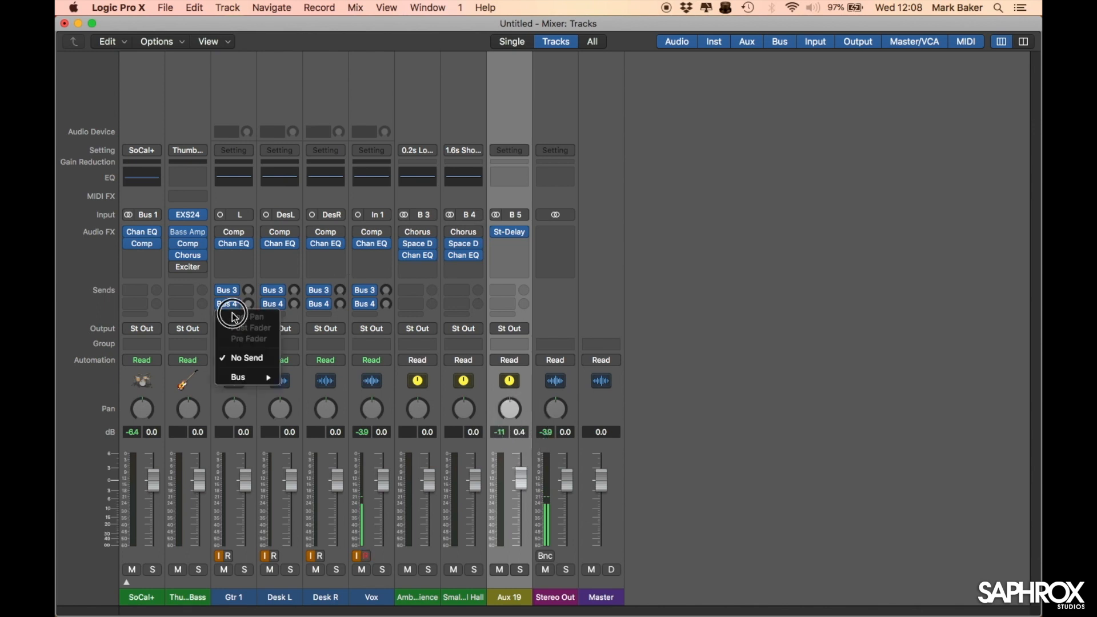
pyautogui.moveTo(250, 379)
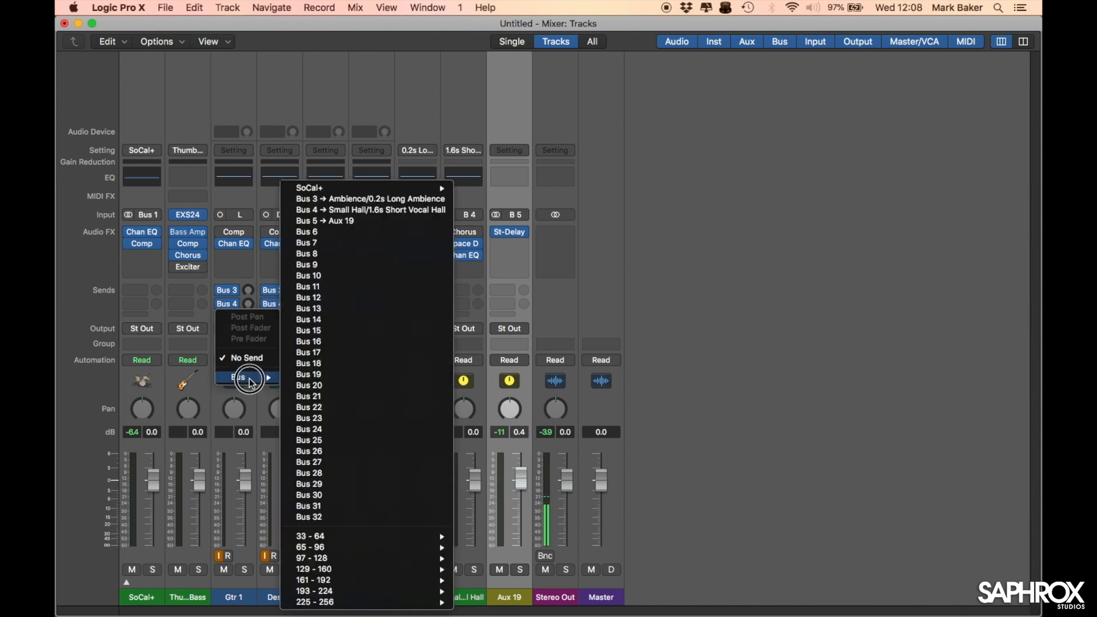
pyautogui.click(337, 222)
pyautogui.doubleClick(515, 597)
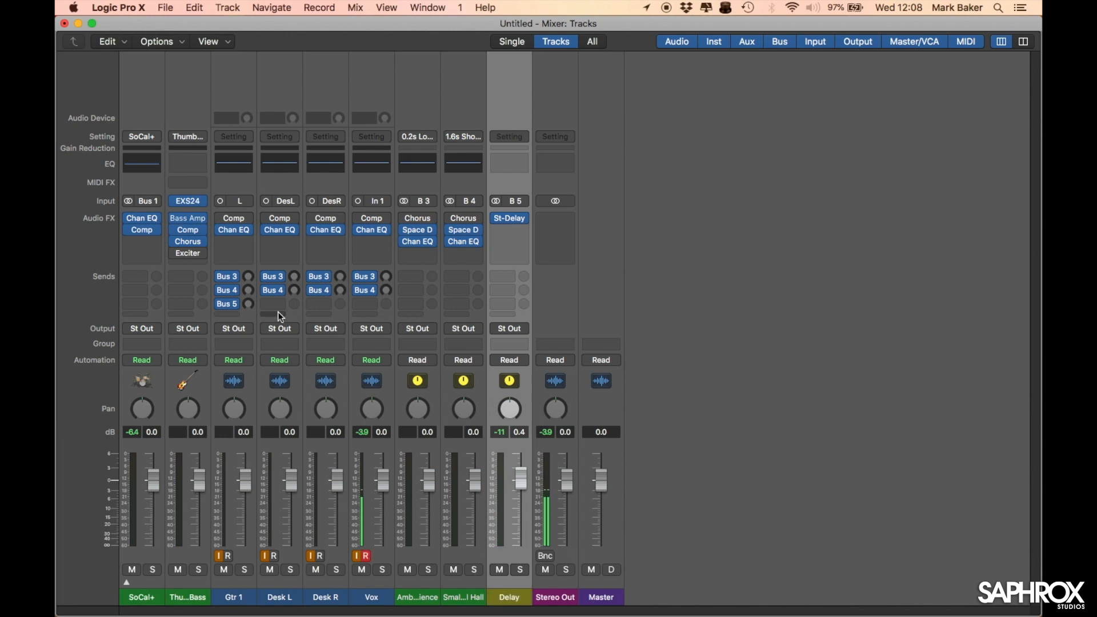
pyautogui.click(234, 305)
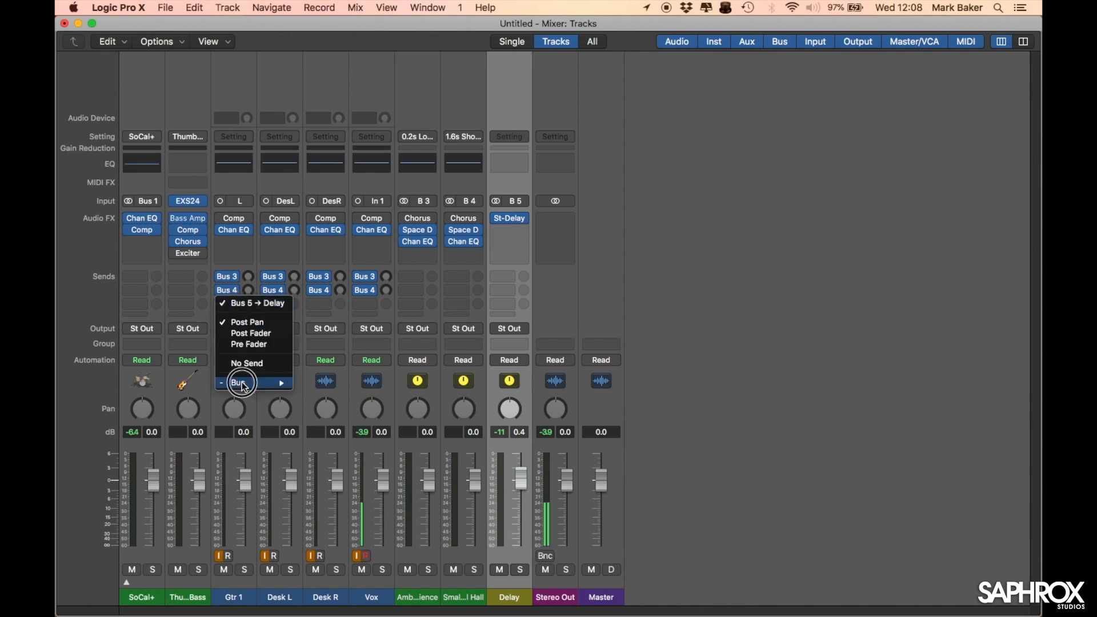
pyautogui.moveTo(242, 384)
pyautogui.click(342, 222)
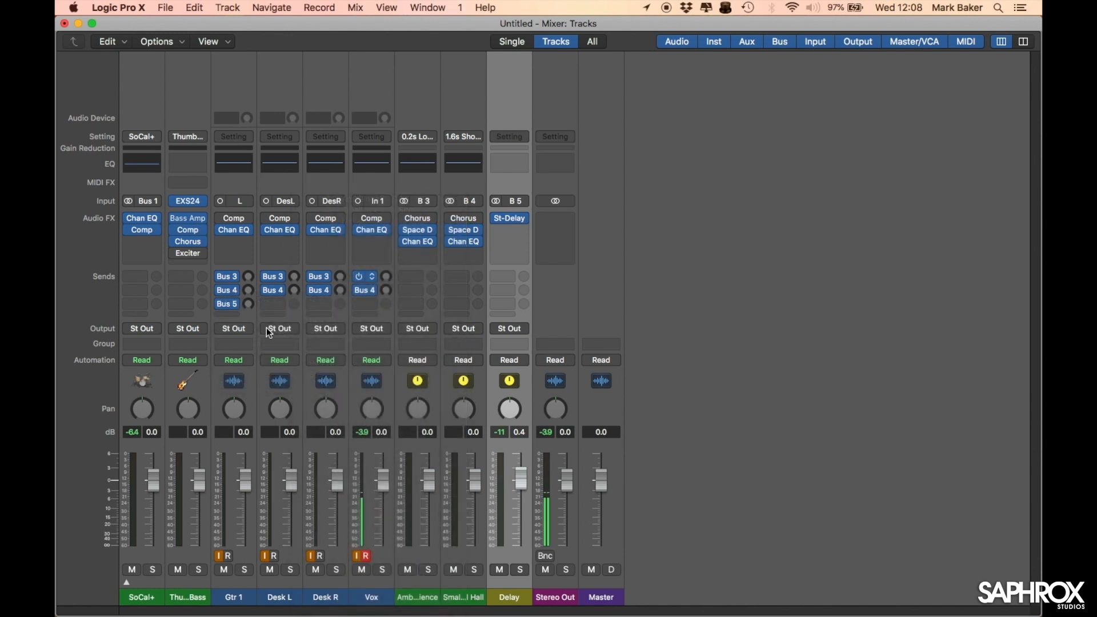
# Step: Add a send to Bus 5 (Delay) on both the Desk L and Vox channels
pyautogui.click(280, 304)
pyautogui.moveTo(311, 363)
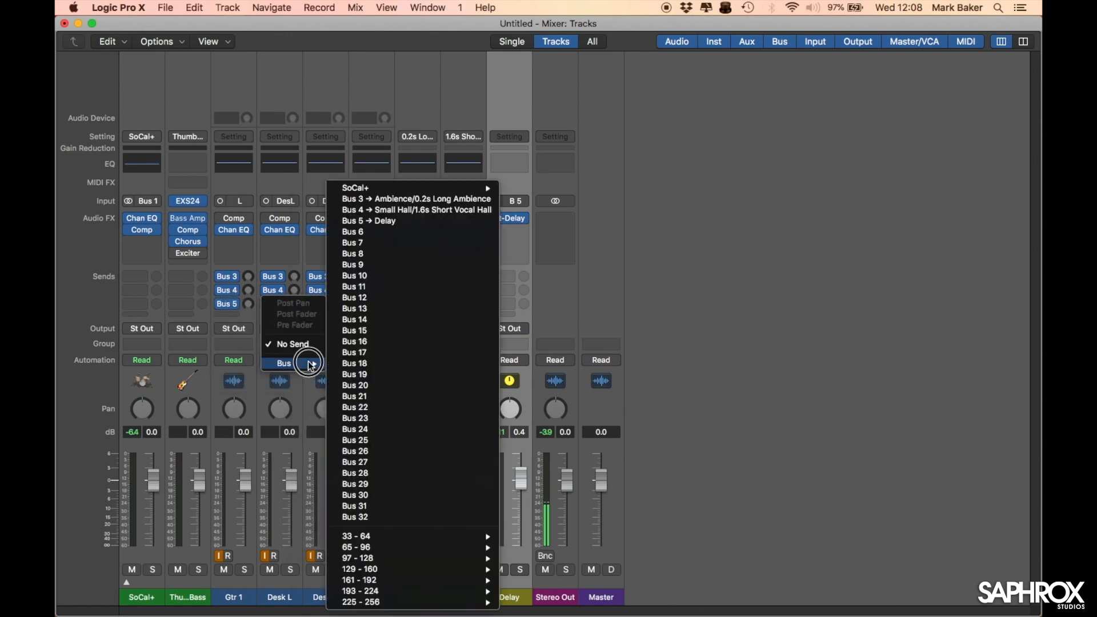
pyautogui.click(369, 220)
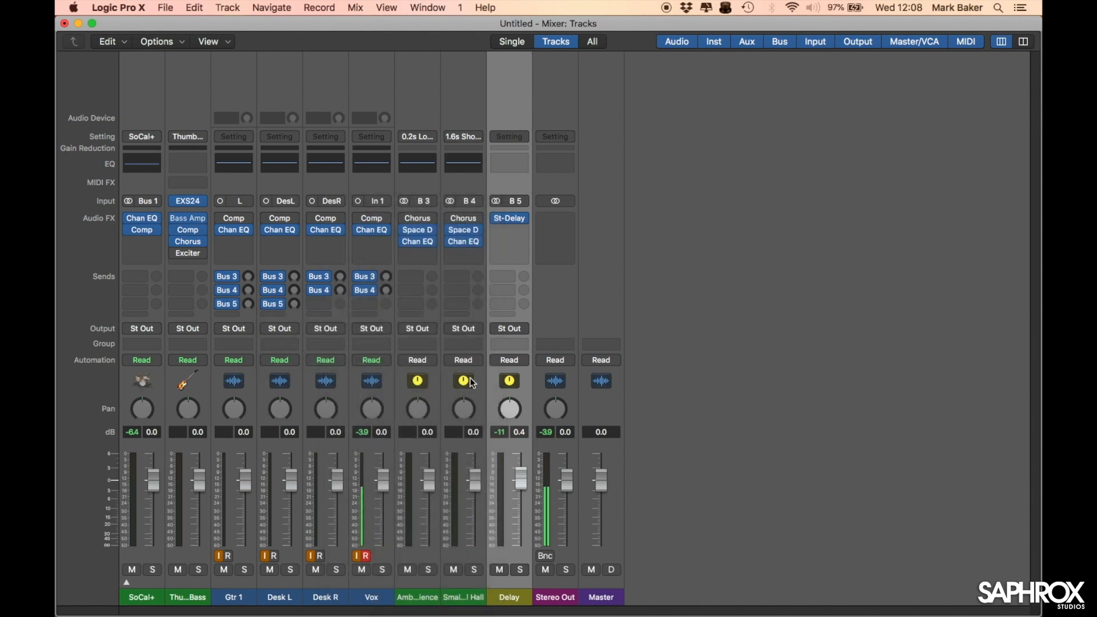
pyautogui.click(370, 307)
pyautogui.moveTo(389, 369)
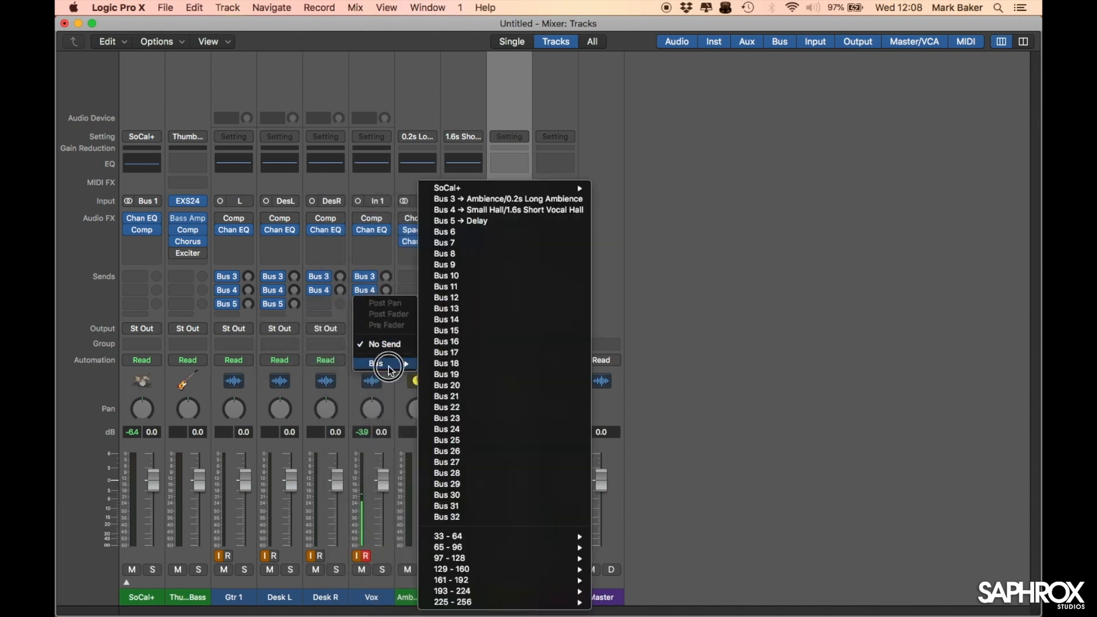
pyautogui.click(519, 221)
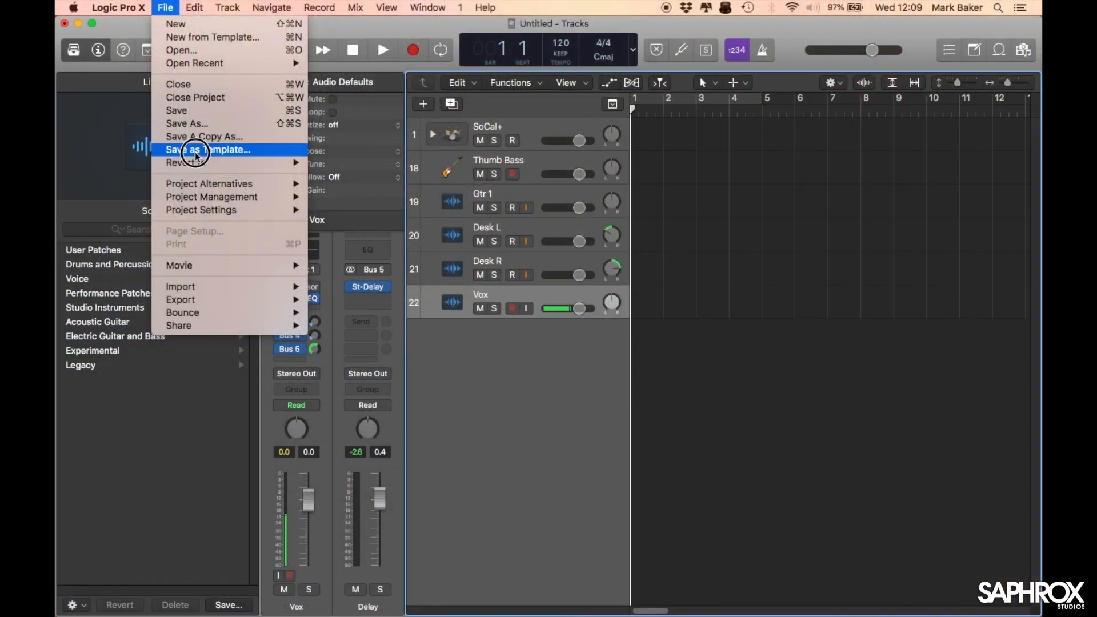
# Step: Save the project as a template named Logic Tutorial Demo in the Project Templates folder
pyautogui.click(196, 154)
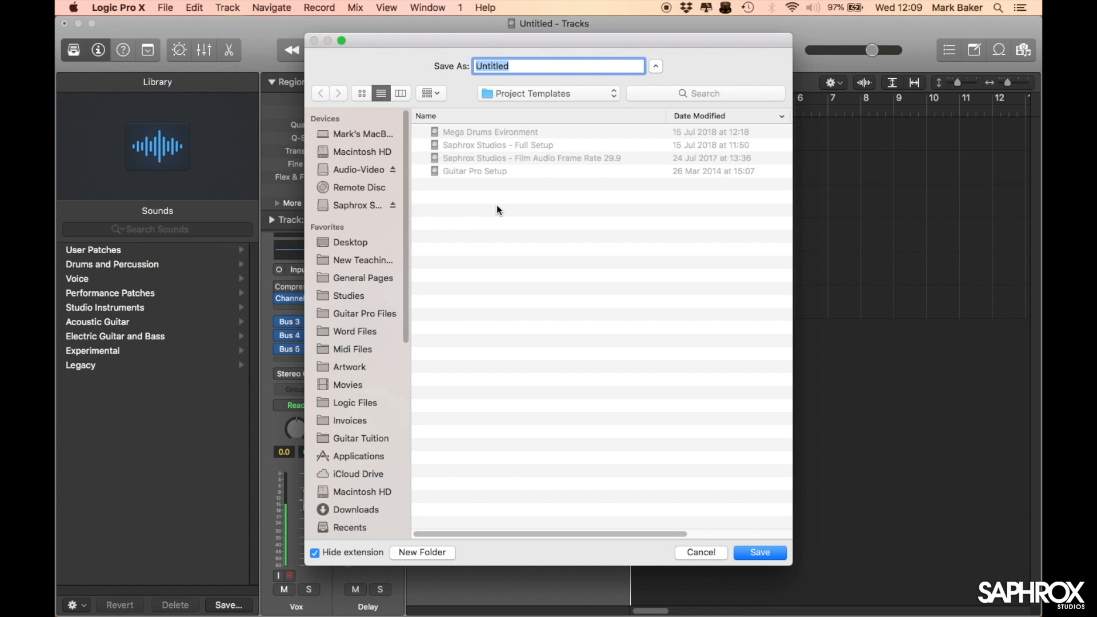
pyautogui.write('Logic')
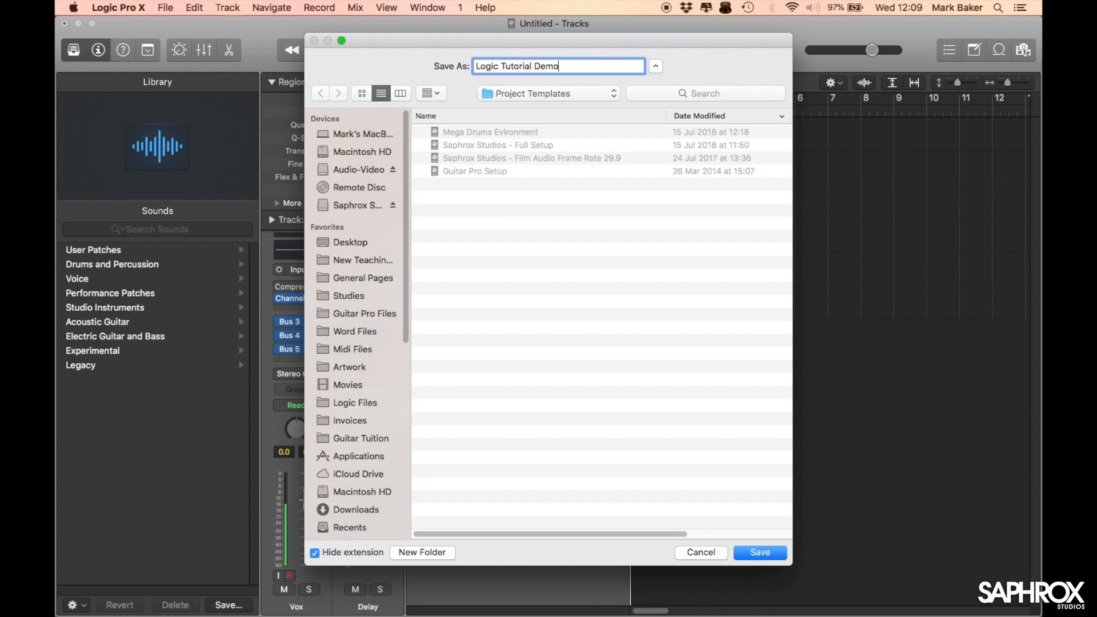
pyautogui.write(' Tutorial Demo')
pyautogui.press('Return')
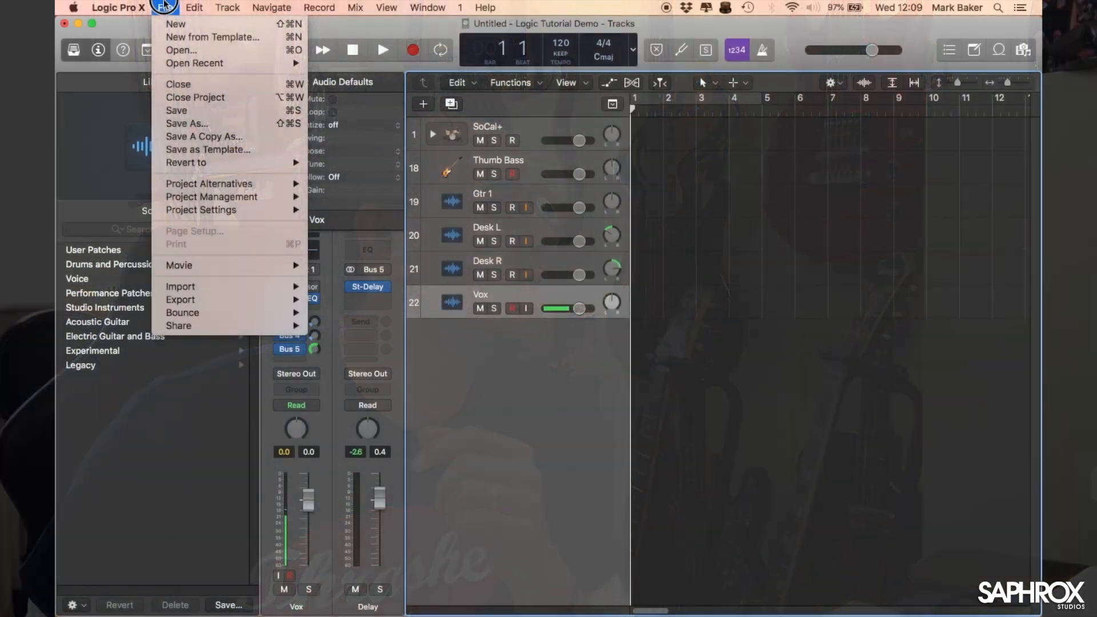
# Step: Close the current project without saving and create a new project from the Logic Tutorial Demo template
pyautogui.click(165, 7)
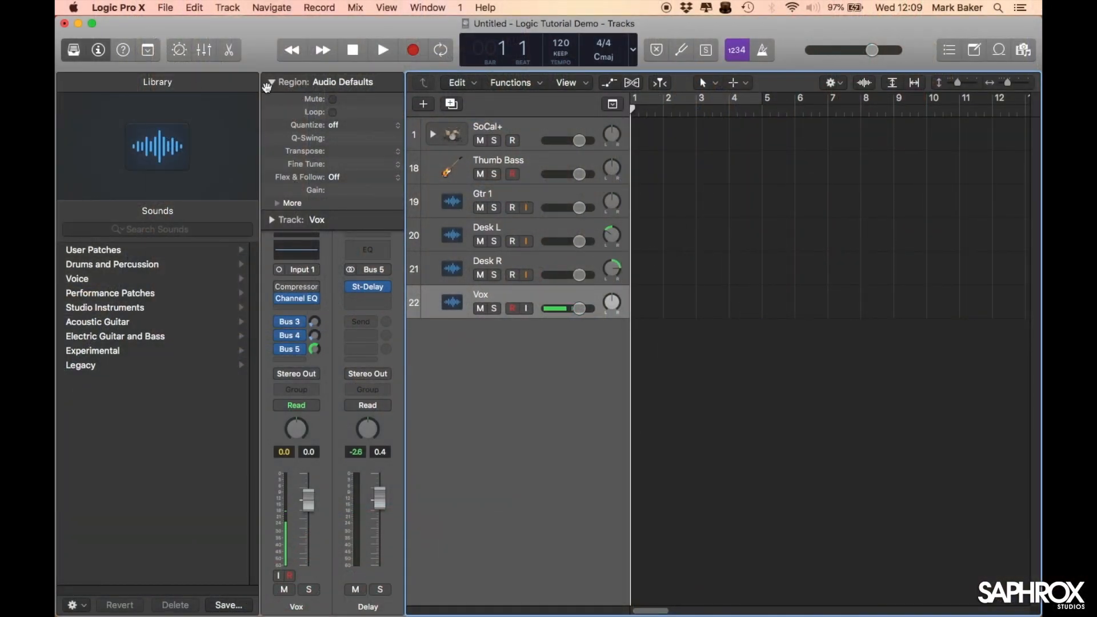
pyautogui.click(169, 5)
pyautogui.click(172, 34)
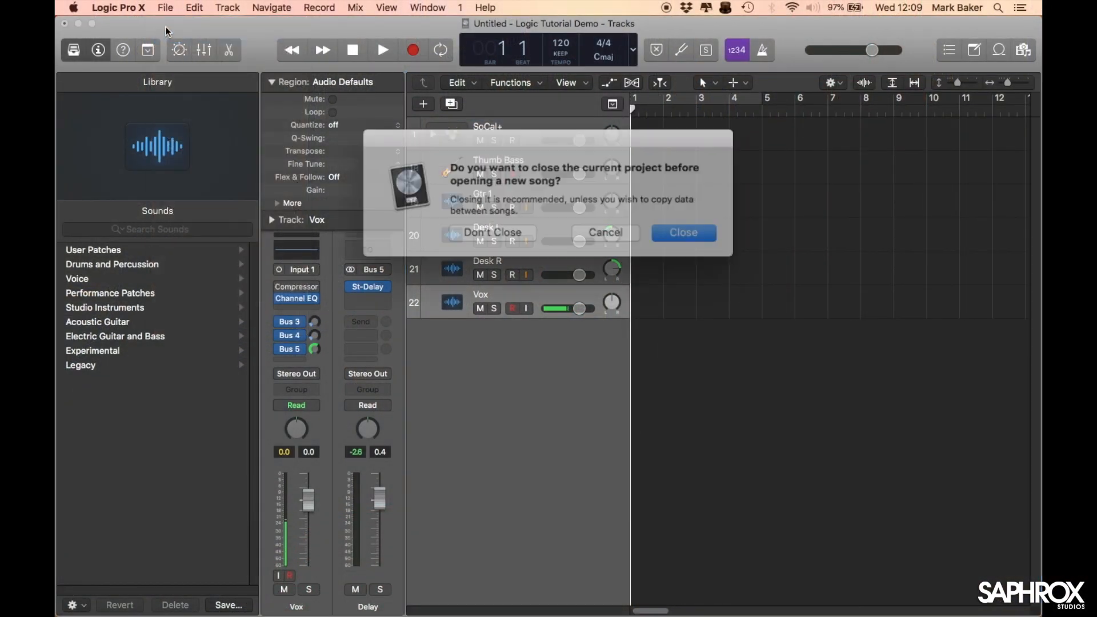
pyautogui.click(662, 227)
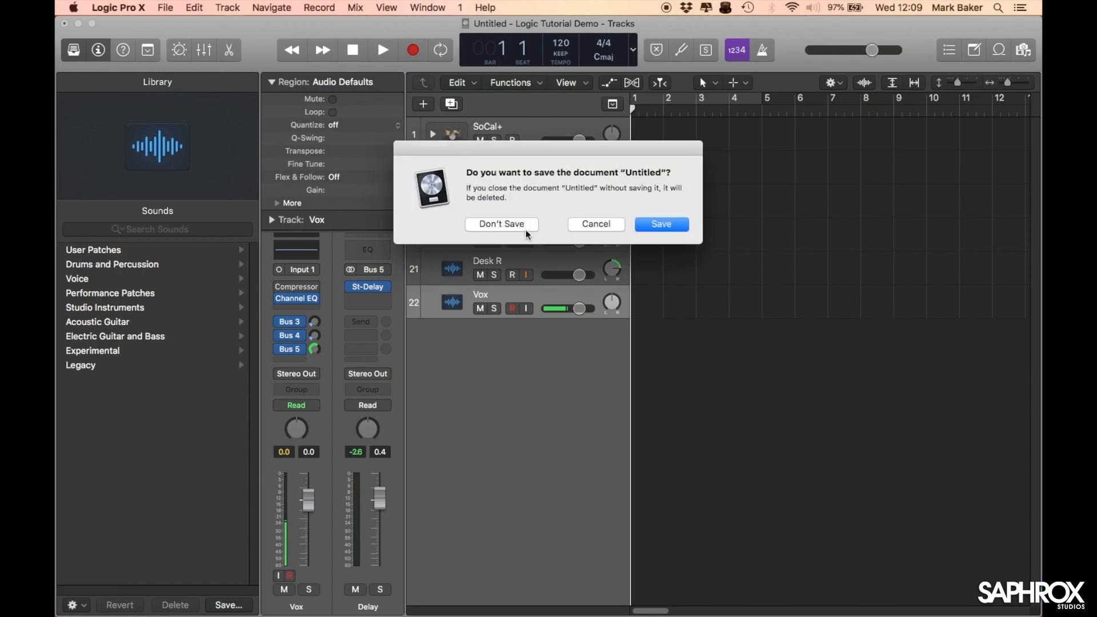
pyautogui.click(502, 224)
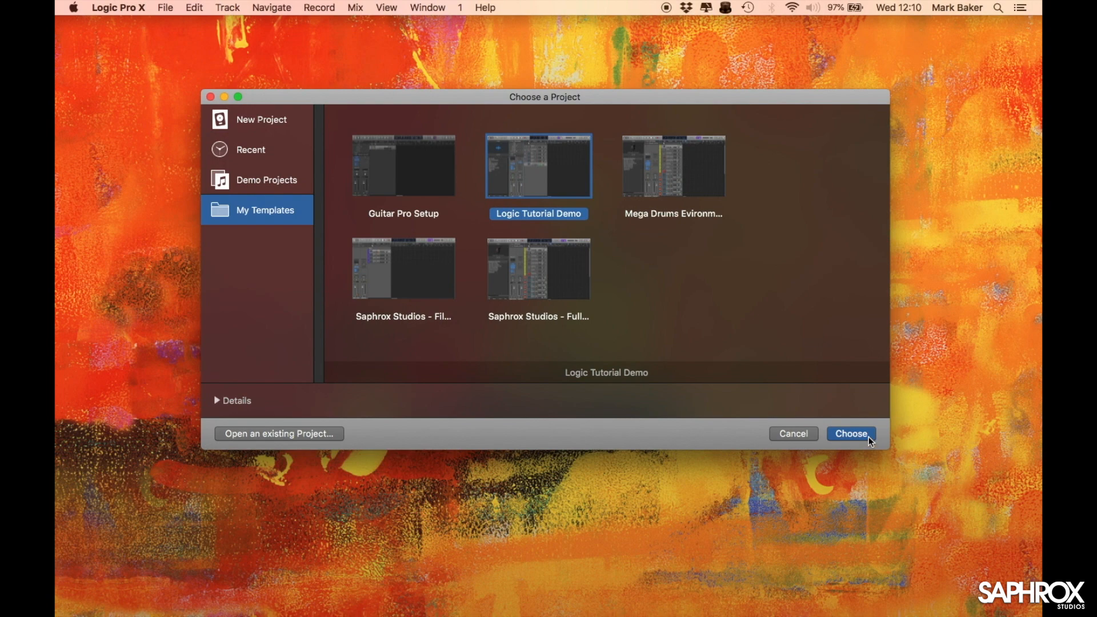
pyautogui.click(868, 436)
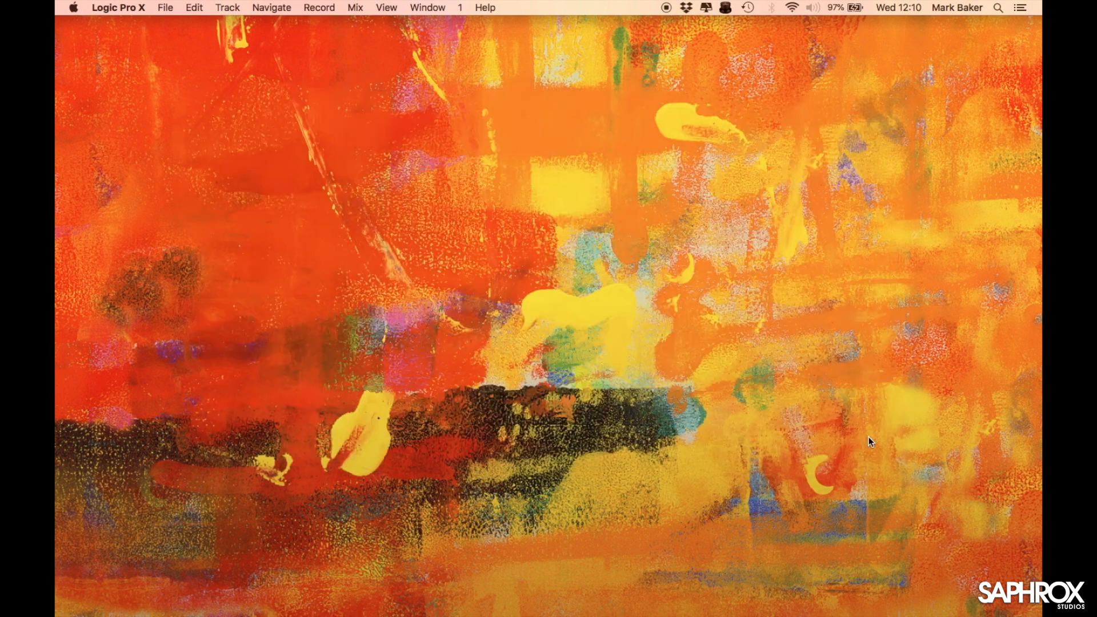